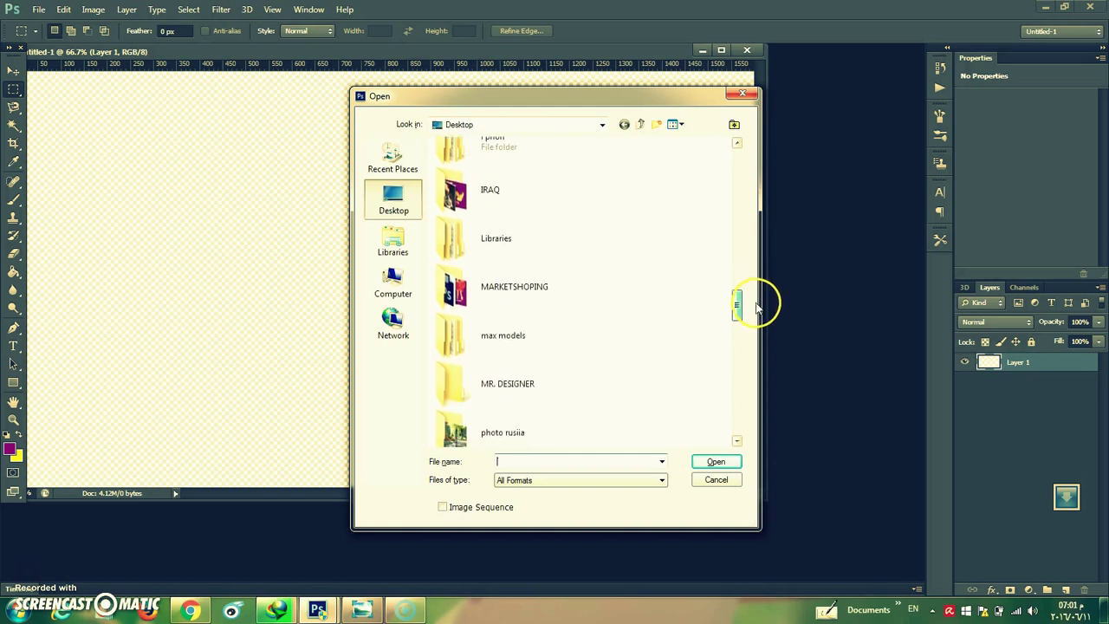
Open the 277971 portrait from the xenia folder on the Desktop
{"action": "double_click", "coordinate": [557, 291]}
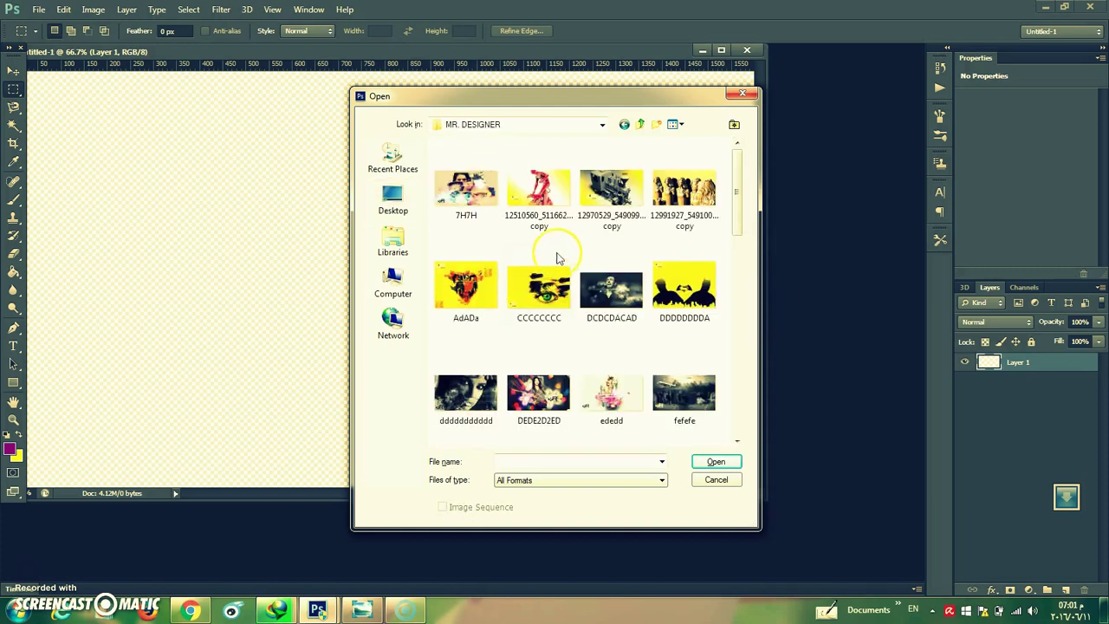
{"action": "left_click", "coordinate": [640, 127]}
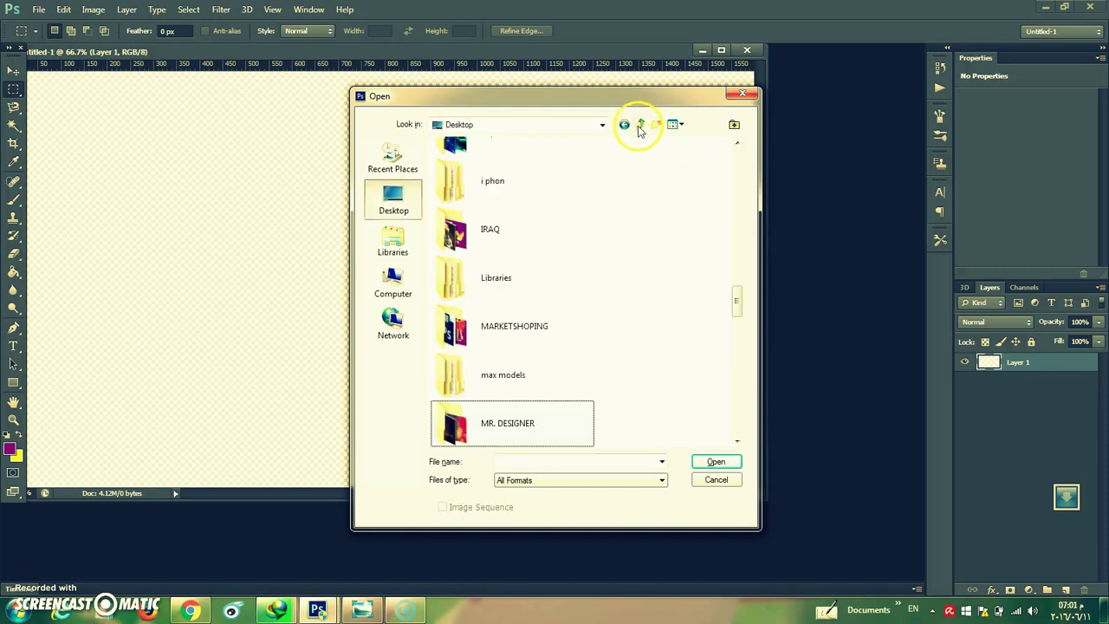
{"action": "left_click_drag", "start_coordinate": [741, 312], "coordinate": [753, 358]}
{"action": "double_click", "coordinate": [564, 279]}
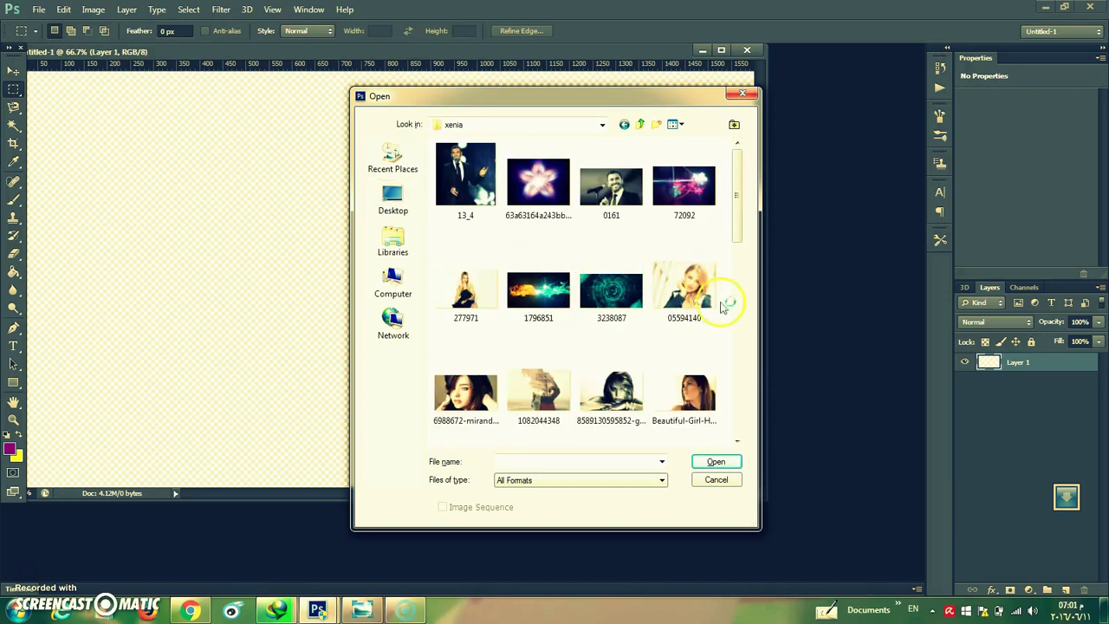
{"action": "double_click", "coordinate": [465, 290]}
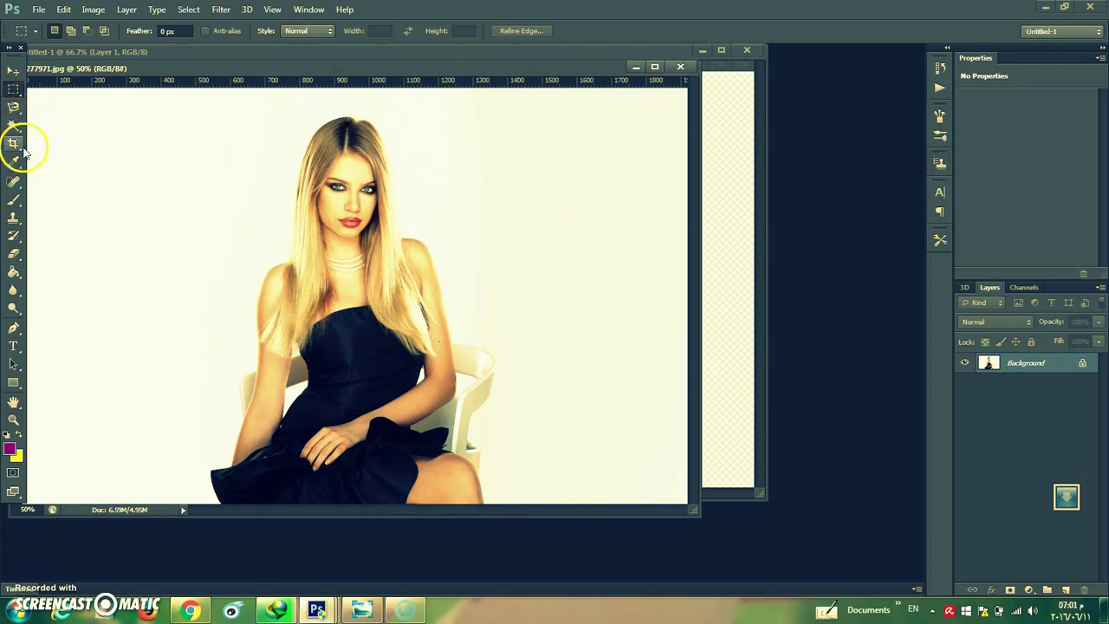
Remove the white background around the seated woman with the Magic Eraser at tolerance 32
{"action": "left_click", "coordinate": [12, 263]}
{"action": "left_click", "coordinate": [41, 277]}
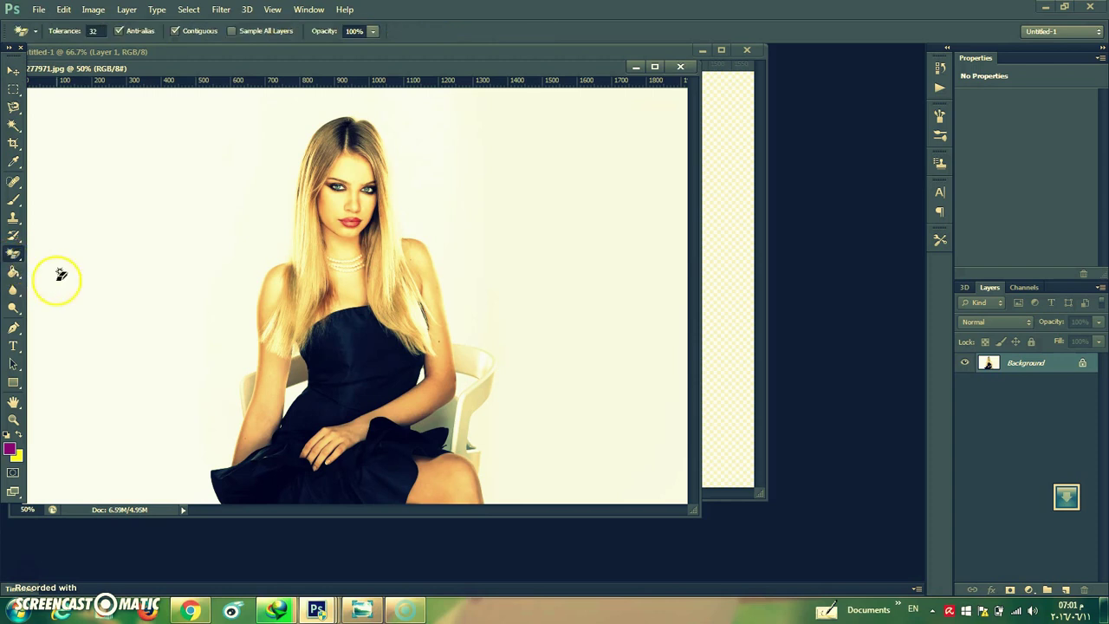
{"action": "left_click", "coordinate": [104, 247]}
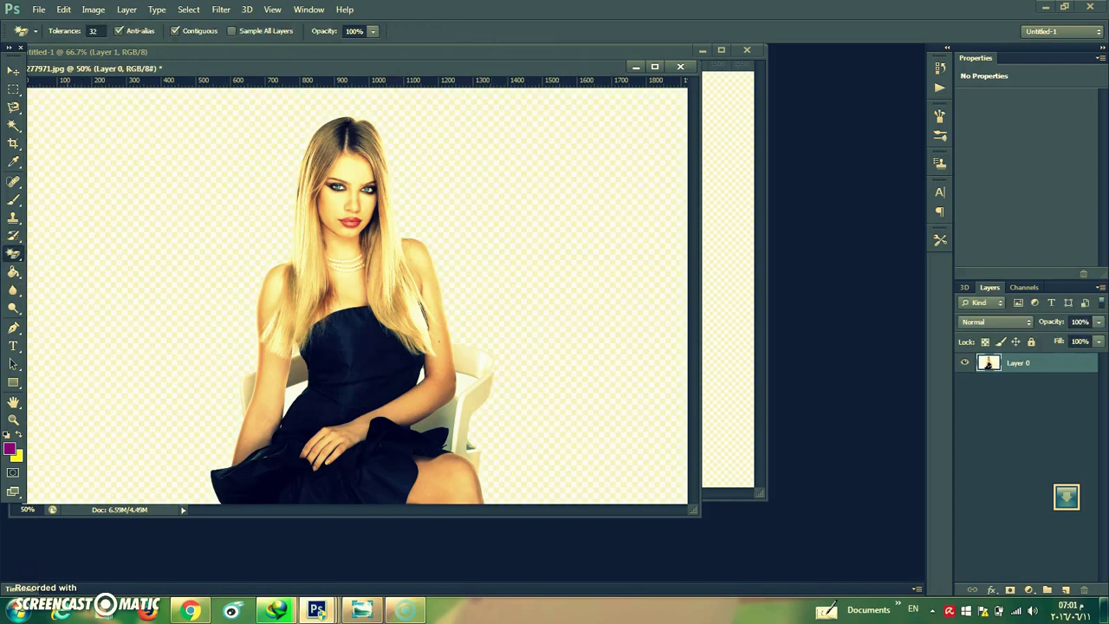
Copy the cut-out woman into the Untitled-1 document and close 277971.jpg without saving
{"action": "left_click", "coordinate": [14, 69]}
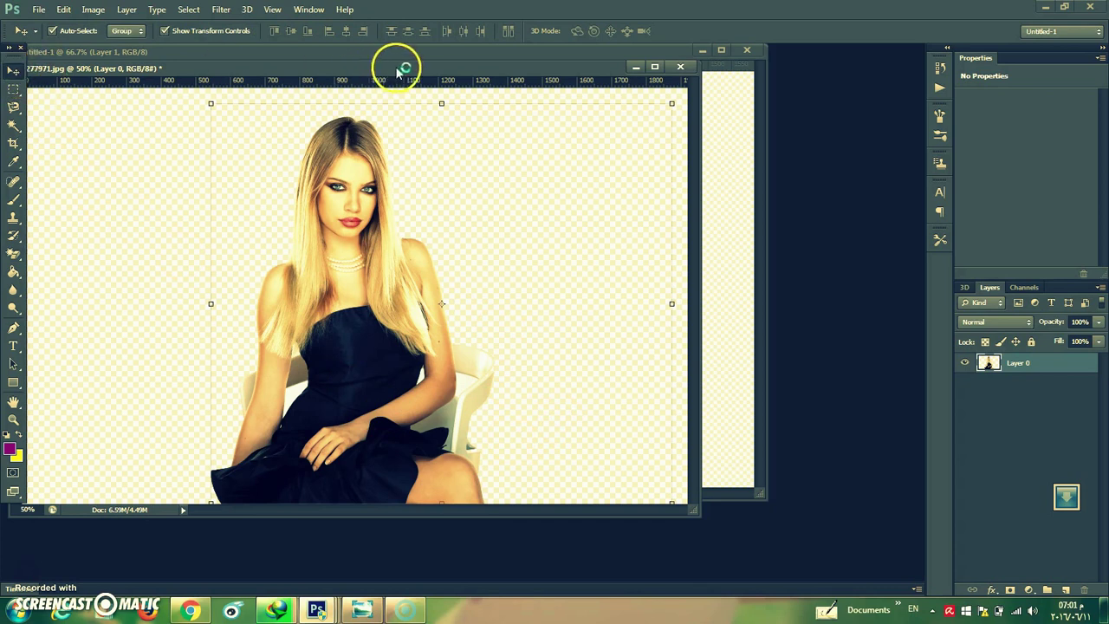
{"action": "left_click_drag", "start_coordinate": [390, 70], "coordinate": [953, 75]}
{"action": "left_click_drag", "start_coordinate": [909, 272], "coordinate": [362, 368]}
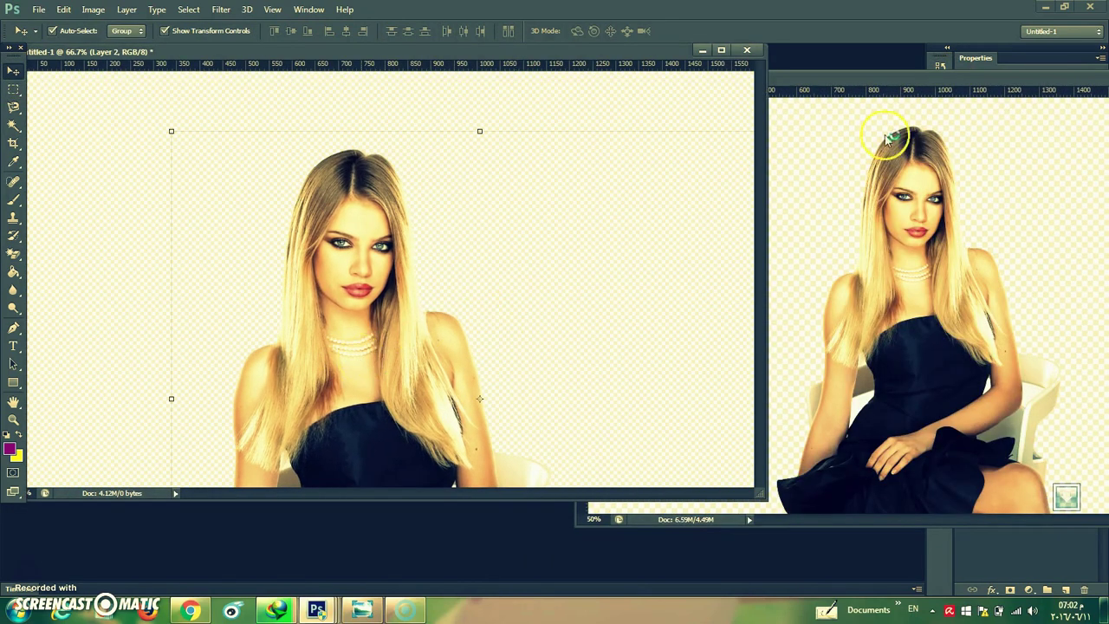
{"action": "left_click_drag", "start_coordinate": [908, 70], "coordinate": [563, 112]}
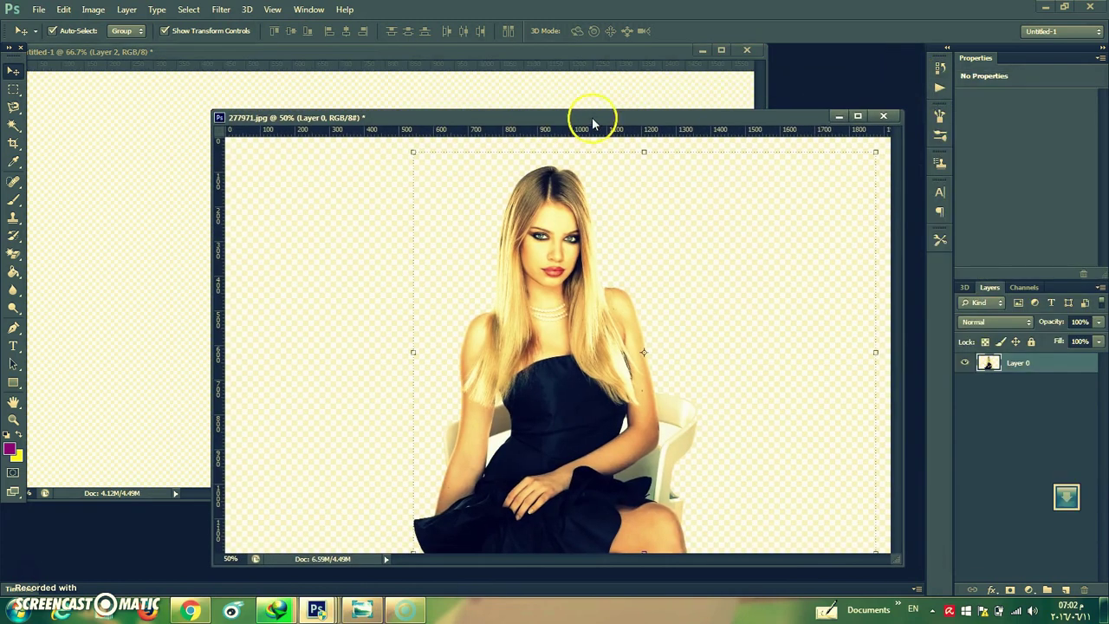
{"action": "left_click", "coordinate": [882, 116]}
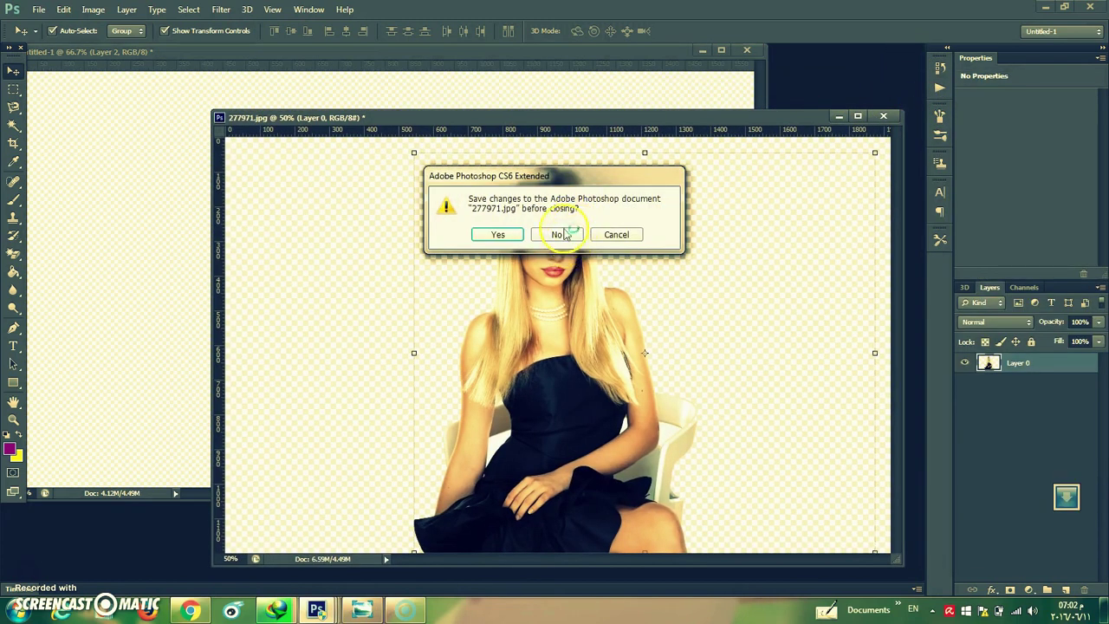
{"action": "left_click", "coordinate": [558, 234]}
Scale down the woman's layer and position her slightly left of the canvas centre, seated at the lower edge
{"action": "left_click_drag", "start_coordinate": [428, 251], "coordinate": [362, 232]}
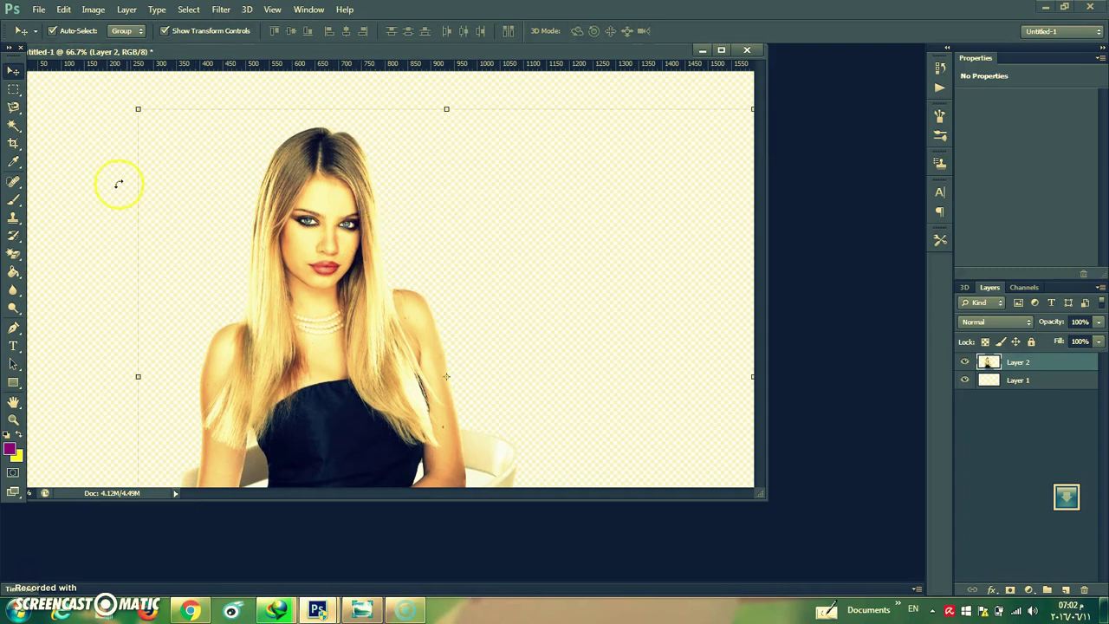
{"action": "left_click_drag", "start_coordinate": [137, 109], "coordinate": [384, 357]}
{"action": "left_click_drag", "start_coordinate": [503, 450], "coordinate": [374, 298]}
{"action": "key", "text": "Return"}
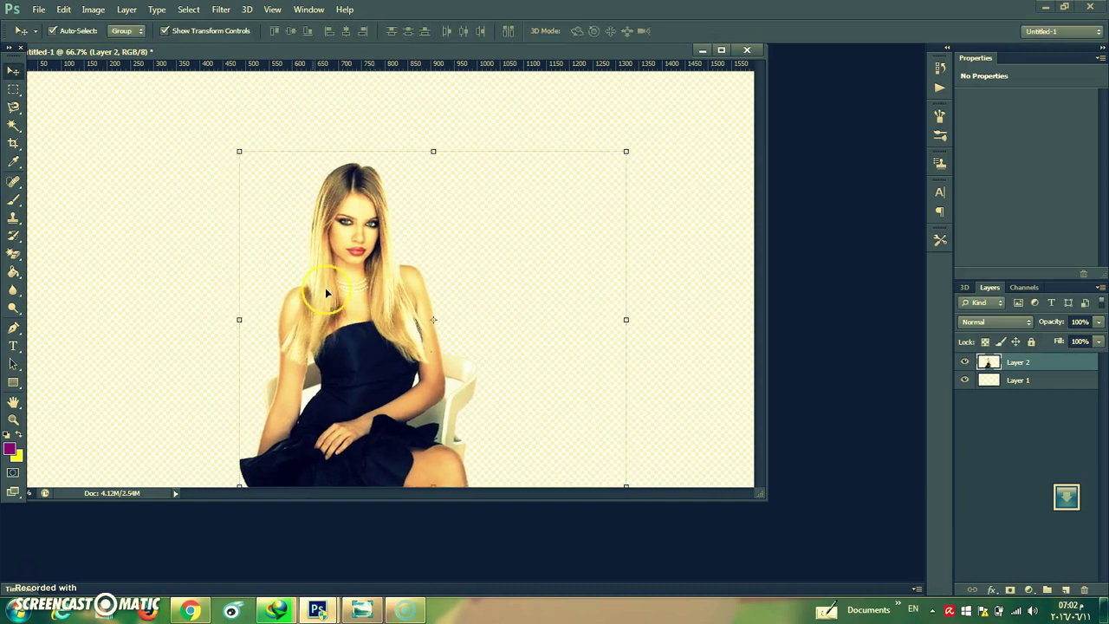
Open the 72092 light-effects image from the xenia folder and copy it into the Untitled-1 document
{"action": "key", "text": "o"}
{"action": "key", "text": "ctrl+o"}
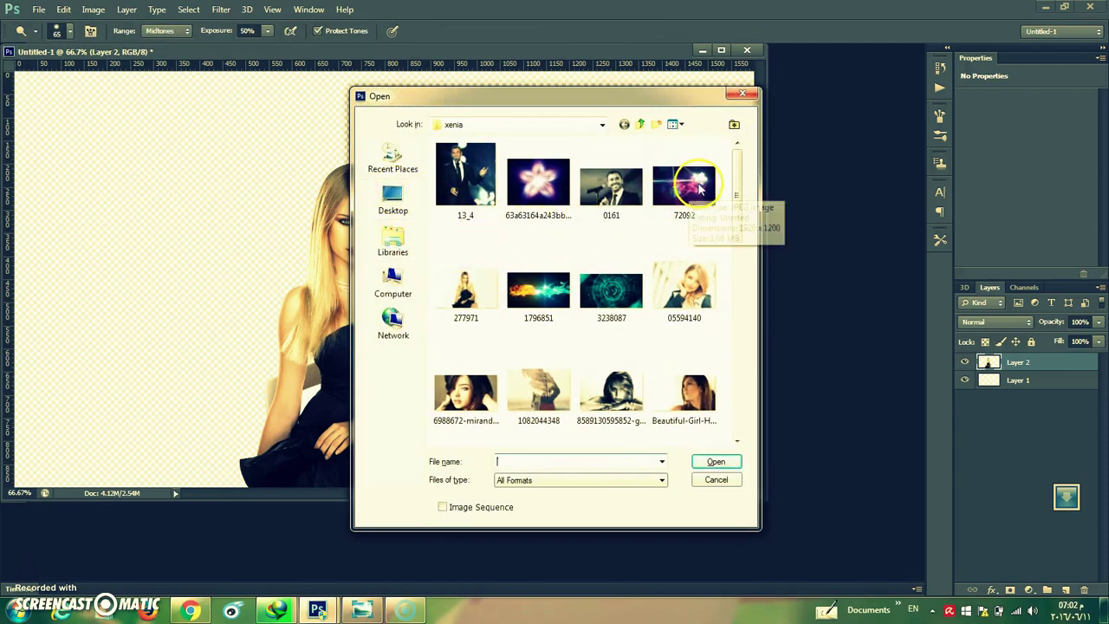
{"action": "left_click", "coordinate": [745, 212]}
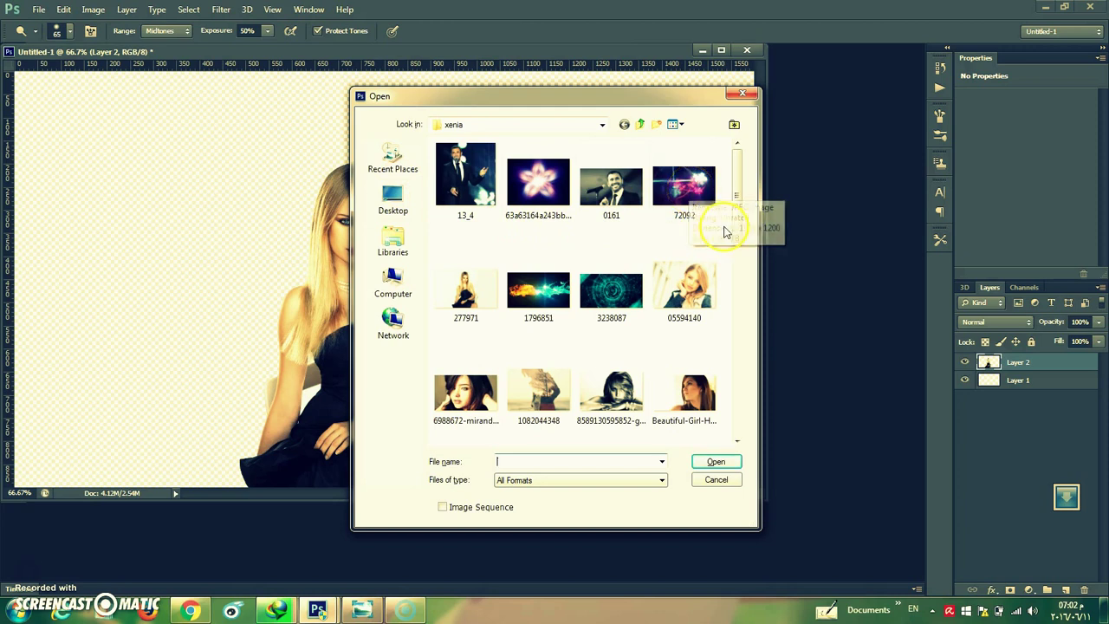
{"action": "double_click", "coordinate": [686, 195]}
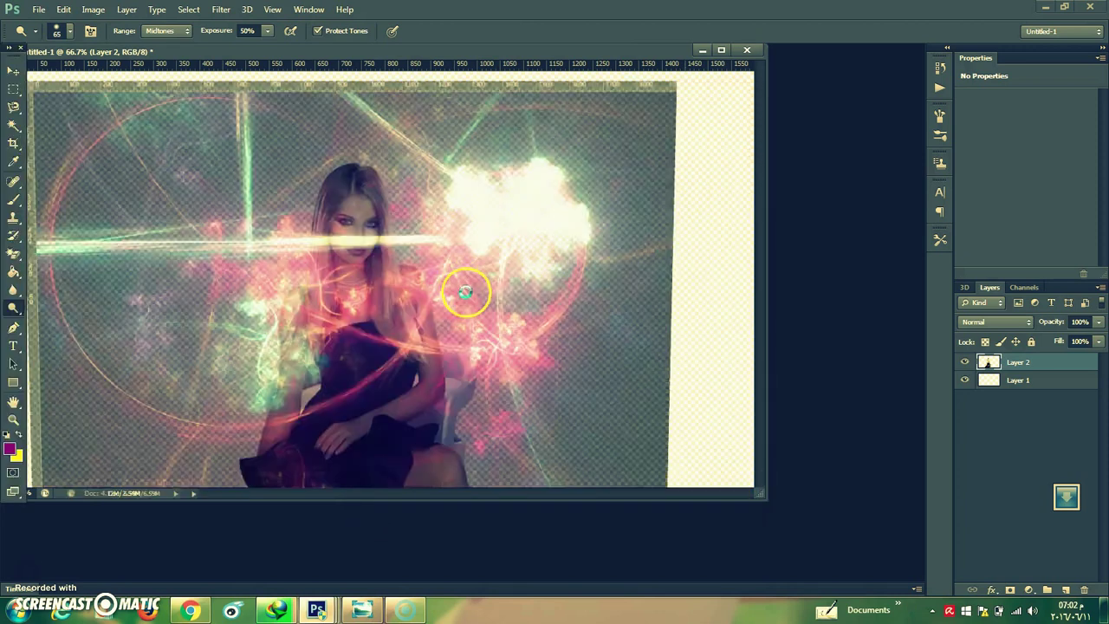
{"action": "left_click", "coordinate": [14, 76]}
{"action": "left_click_drag", "start_coordinate": [515, 260], "coordinate": [601, 322]}
Scale down the light-effects layer and position it over the woman so the transparent canvas shows around it
{"action": "left_click_drag", "start_coordinate": [168, 219], "coordinate": [303, 243]}
{"action": "left_click_drag", "start_coordinate": [104, 85], "coordinate": [362, 247]}
{"action": "left_click_drag", "start_coordinate": [436, 322], "coordinate": [245, 243]}
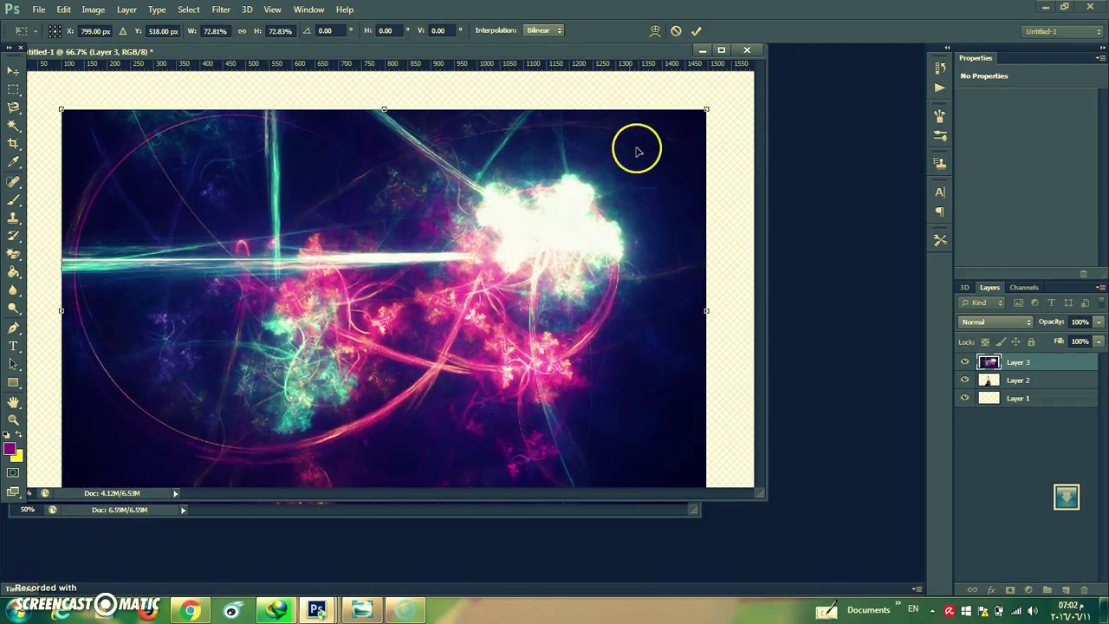
{"action": "left_click_drag", "start_coordinate": [707, 109], "coordinate": [667, 173]}
{"action": "left_click_drag", "start_coordinate": [520, 303], "coordinate": [546, 295]}
{"action": "key", "text": "Return"}
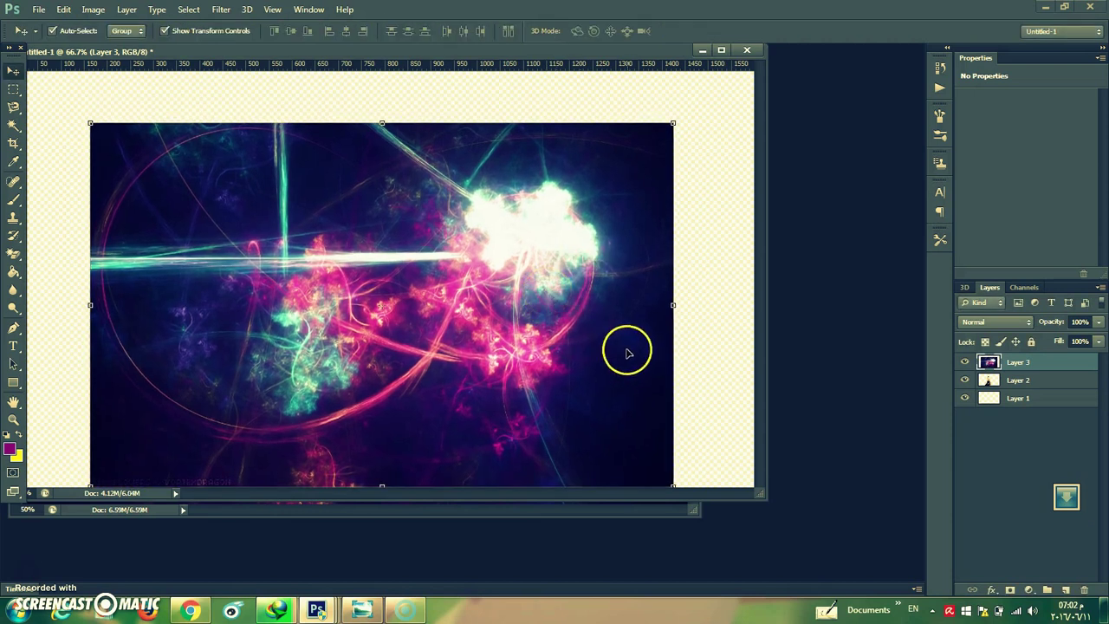
Try successive blend modes on the light-effects layer, starting from Darken, and settle on Vivid Light
{"action": "left_click", "coordinate": [985, 322]}
{"action": "left_click", "coordinate": [978, 62]}
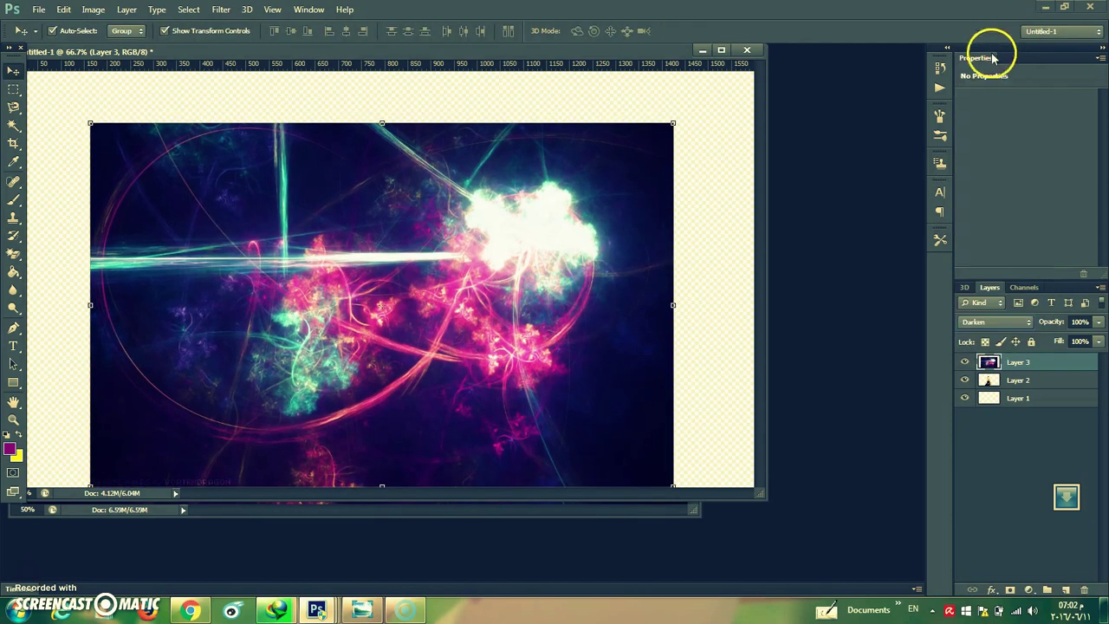
{"action": "key", "text": "shift+plus"}
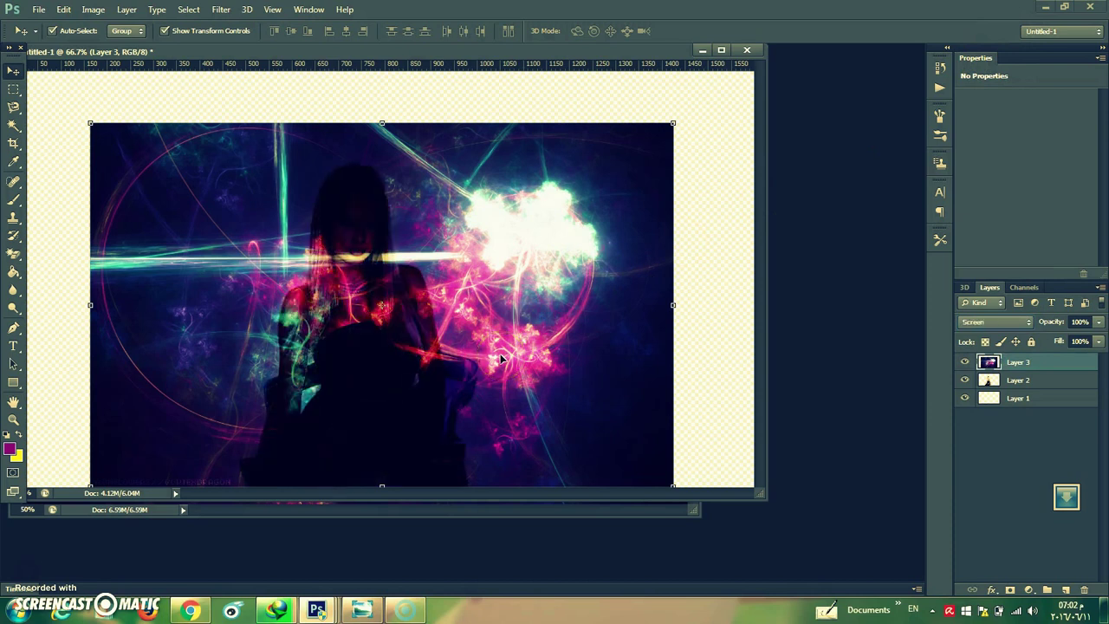
{"action": "key", "text": "shift+plus"}
{"action": "key", "text": "shift+plus"}
{"action": "key", "text": "shift+plus"}
{"action": "key", "text": "shift+plus"}
{"action": "key", "text": "shift+plus"}
{"action": "key", "text": "shift+plus"}
{"action": "key", "text": "shift+plus"}
{"action": "key", "text": "shift+plus"}
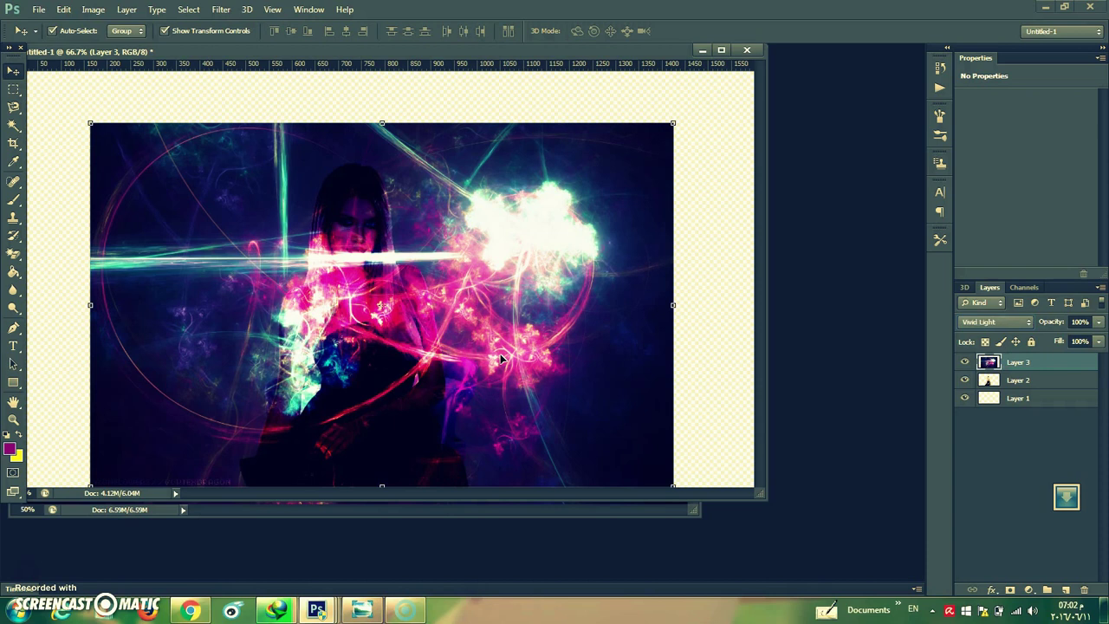
Erase the light-effects layer over the woman's face and dress and along its outer edges with a soft 411 px Eraser
{"action": "left_click", "coordinate": [13, 258]}
{"action": "left_click", "coordinate": [72, 251]}
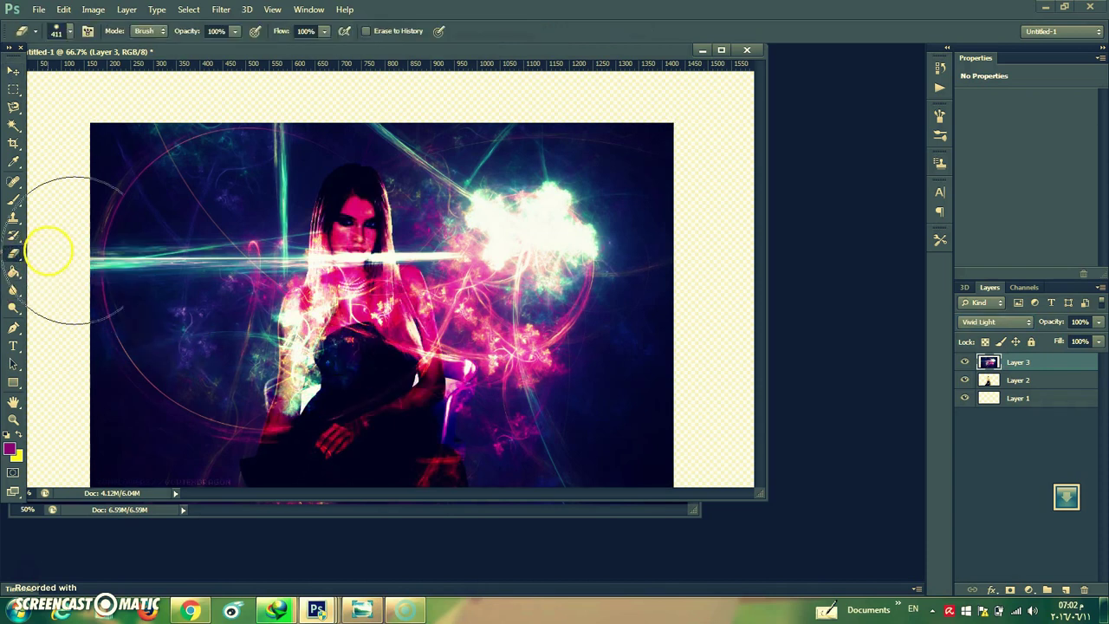
{"action": "mouse_move", "coordinate": [141, 280]}
{"action": "left_mouse_down"}
{"action": "mouse_move", "coordinate": [95, 244]}
{"action": "mouse_move", "coordinate": [115, 123]}
{"action": "mouse_move", "coordinate": [207, 89]}
{"action": "mouse_move", "coordinate": [81, 245]}
{"action": "mouse_move", "coordinate": [48, 421]}
{"action": "mouse_move", "coordinate": [65, 445]}
{"action": "mouse_move", "coordinate": [202, 482]}
{"action": "mouse_move", "coordinate": [319, 457]}
{"action": "mouse_move", "coordinate": [350, 324]}
{"action": "mouse_move", "coordinate": [338, 236]}
{"action": "mouse_move", "coordinate": [193, 404]}
{"action": "mouse_move", "coordinate": [126, 345]}
{"action": "mouse_move", "coordinate": [188, 166]}
{"action": "mouse_move", "coordinate": [278, 67]}
{"action": "mouse_move", "coordinate": [173, 285]}
{"action": "mouse_move", "coordinate": [169, 250]}
{"action": "mouse_move", "coordinate": [277, 92]}
{"action": "mouse_move", "coordinate": [474, 35]}
{"action": "mouse_move", "coordinate": [712, 52]}
{"action": "mouse_move", "coordinate": [785, 155]}
{"action": "mouse_move", "coordinate": [544, 51]}
{"action": "mouse_move", "coordinate": [445, 61]}
{"action": "mouse_move", "coordinate": [585, 83]}
{"action": "mouse_move", "coordinate": [363, 68]}
{"action": "mouse_move", "coordinate": [279, 48]}
{"action": "mouse_move", "coordinate": [755, 89]}
{"action": "mouse_move", "coordinate": [796, 182]}
{"action": "mouse_move", "coordinate": [707, 202]}
{"action": "mouse_move", "coordinate": [714, 175]}
{"action": "mouse_move", "coordinate": [740, 536]}
{"action": "mouse_move", "coordinate": [583, 565]}
{"action": "mouse_move", "coordinate": [497, 544]}
{"action": "mouse_move", "coordinate": [588, 557]}
{"action": "mouse_move", "coordinate": [710, 481]}
{"action": "mouse_move", "coordinate": [707, 447]}
{"action": "mouse_move", "coordinate": [739, 413]}
{"action": "mouse_move", "coordinate": [710, 474]}
{"action": "mouse_move", "coordinate": [487, 577]}
{"action": "left_mouse_up"}
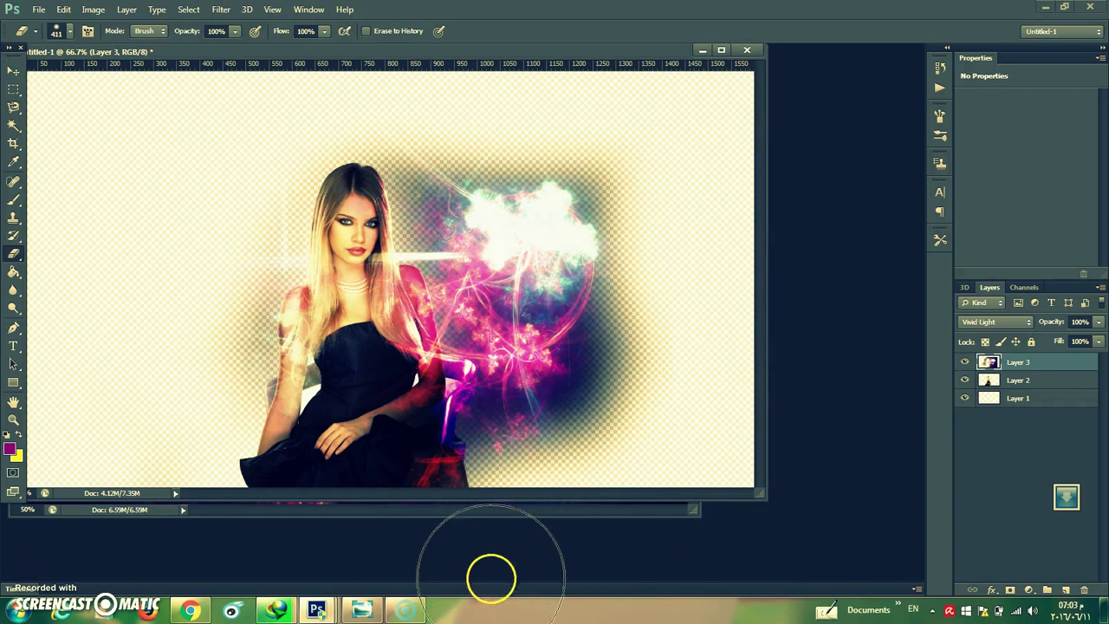
Open the teal 3238087 image, copy it into Untitled-1 and move its layer beneath Layer 1
{"action": "left_click", "coordinate": [16, 71]}
{"action": "key", "text": "ctrl+o"}
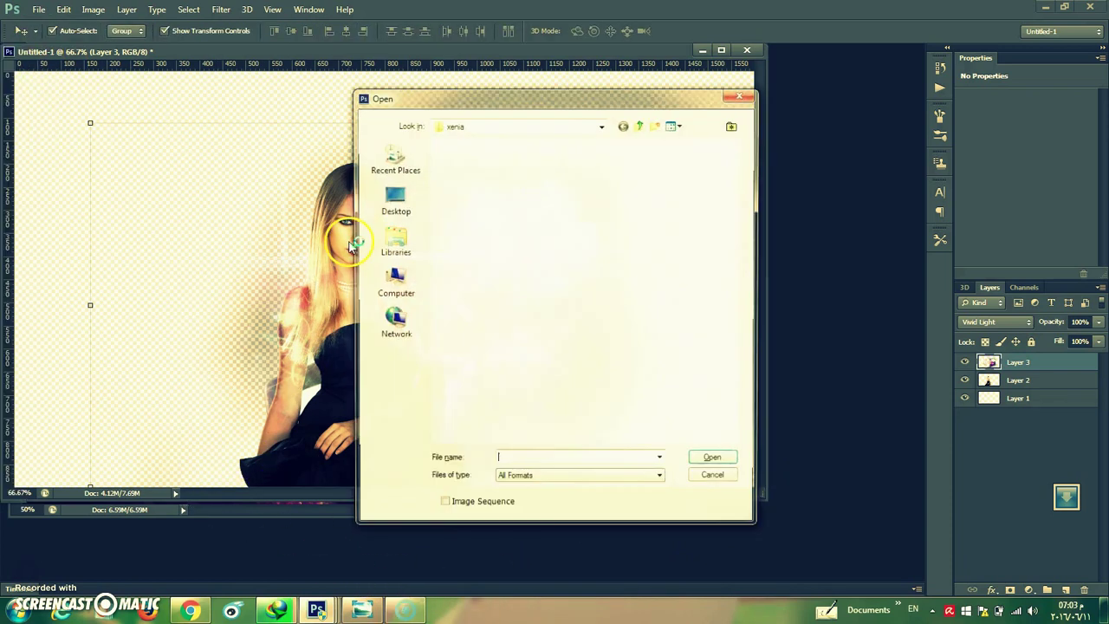
{"action": "double_click", "coordinate": [609, 289]}
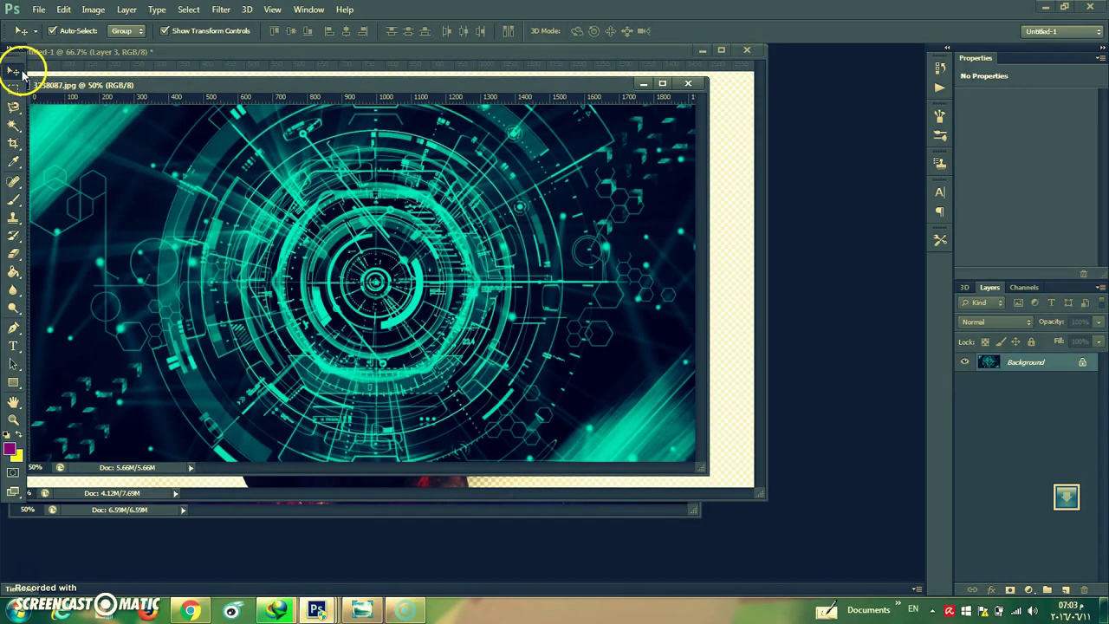
{"action": "left_click_drag", "start_coordinate": [476, 277], "coordinate": [735, 234]}
{"action": "left_click_drag", "start_coordinate": [1033, 362], "coordinate": [1027, 421]}
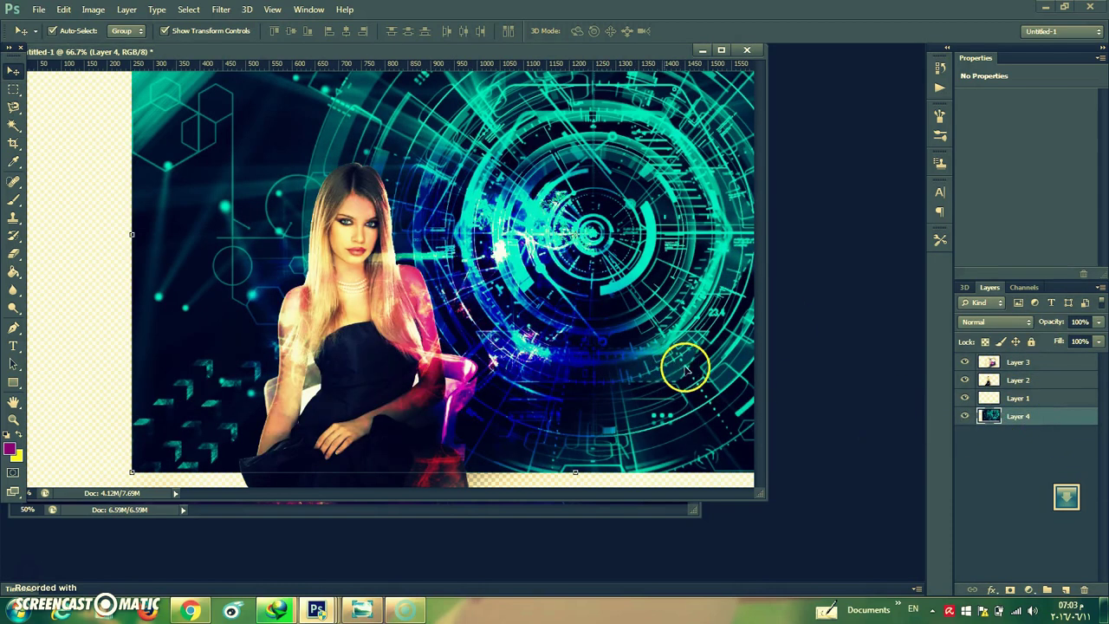
Reposition the teal circle layer to fill the canvas behind the woman and set its blend mode to Soft Light
{"action": "left_click_drag", "start_coordinate": [722, 416], "coordinate": [598, 444]}
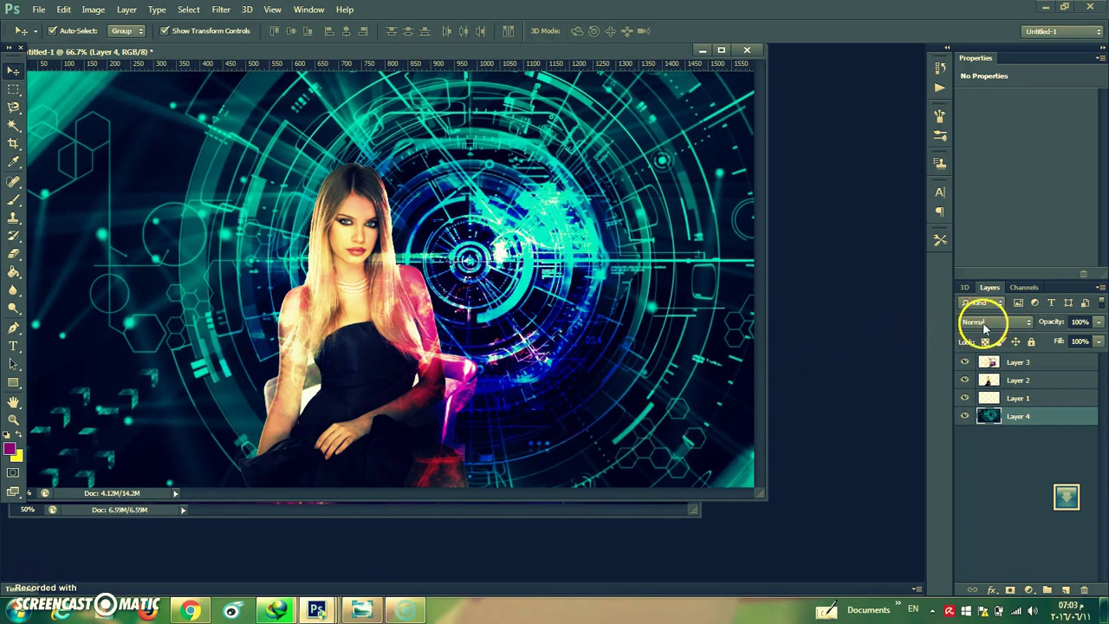
{"action": "left_click", "coordinate": [984, 322]}
{"action": "left_click", "coordinate": [987, 41]}
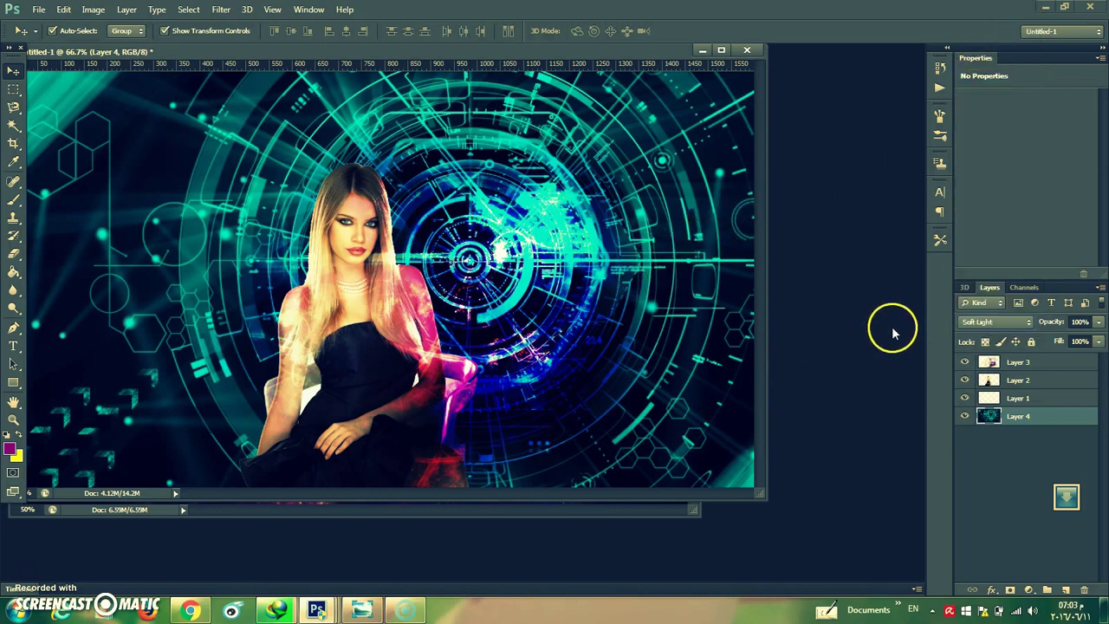
Browse the xenia and Desktop folders for another background and open red-background-2560x1600
{"action": "key", "text": "ctrl+o"}
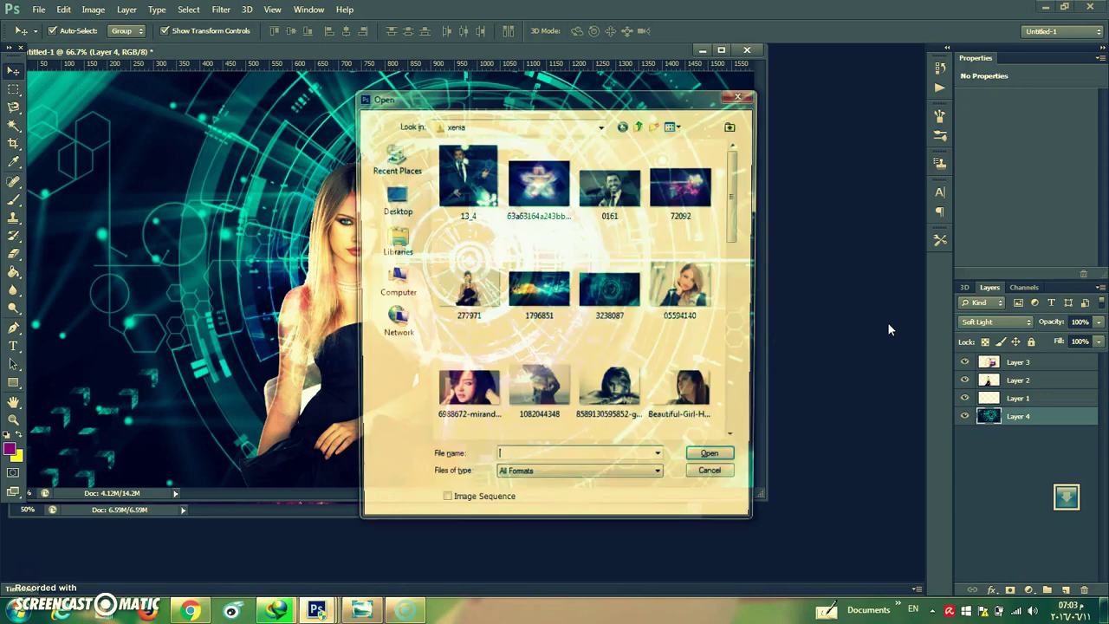
{"action": "left_click_drag", "start_coordinate": [732, 192], "coordinate": [741, 454]}
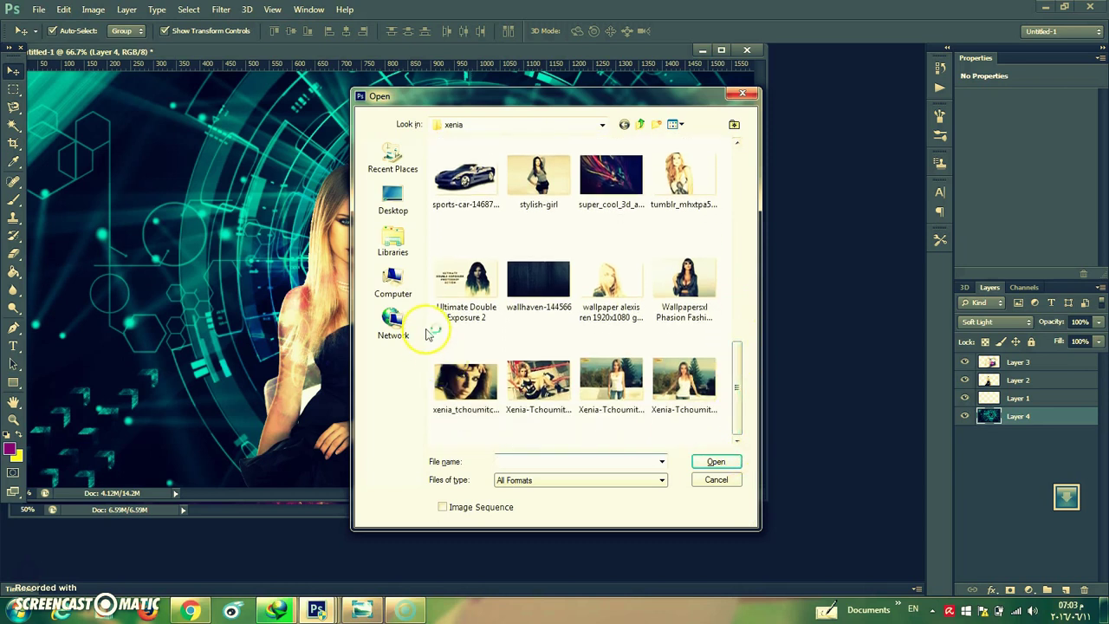
{"action": "left_click", "coordinate": [406, 208]}
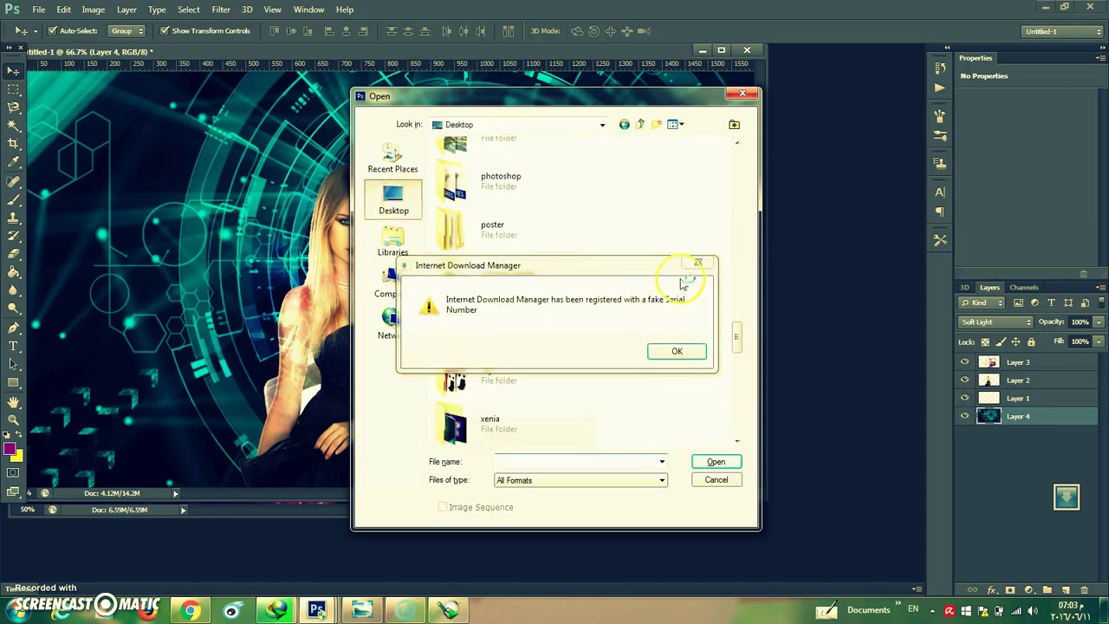
{"action": "left_click", "coordinate": [698, 261]}
{"action": "left_click_drag", "start_coordinate": [735, 334], "coordinate": [740, 444]}
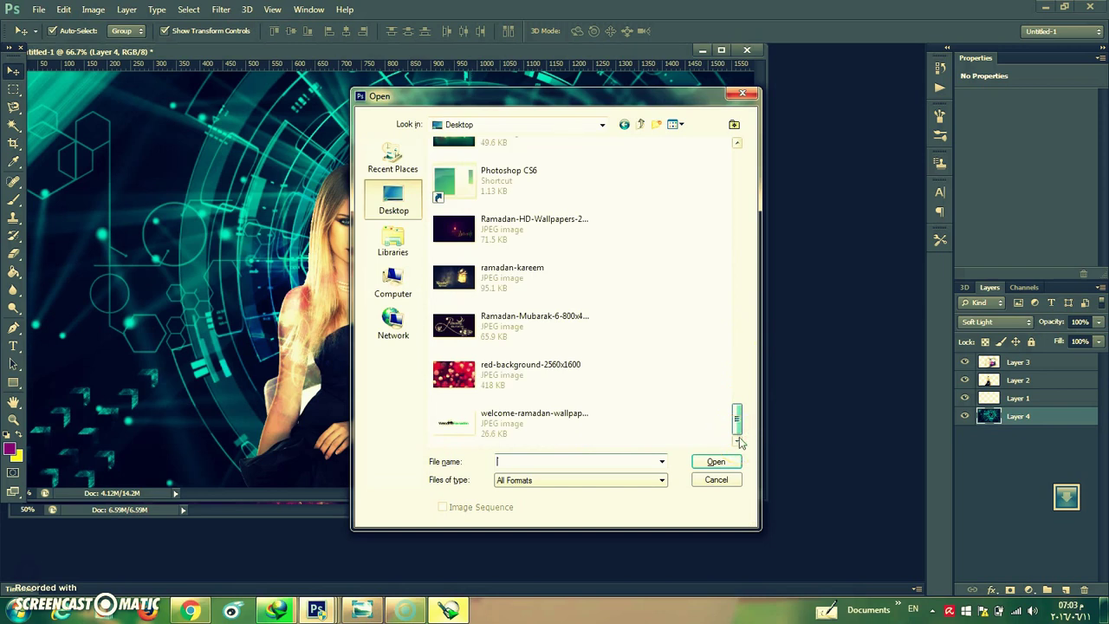
{"action": "left_click", "coordinate": [553, 373]}
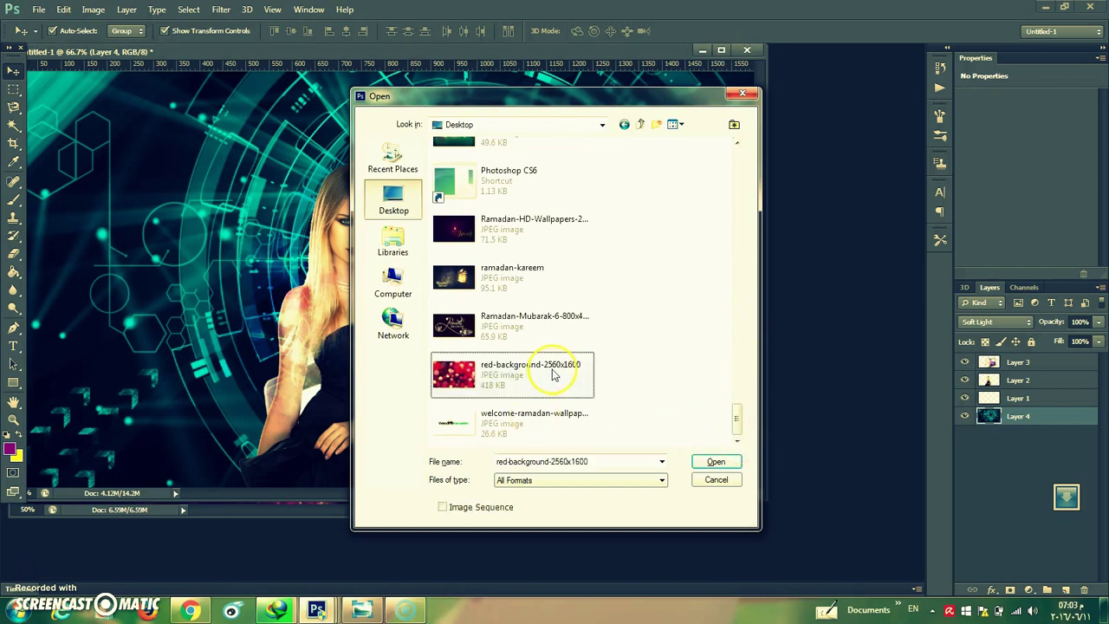
{"action": "left_click", "coordinate": [737, 144]}
{"action": "left_click", "coordinate": [738, 144]}
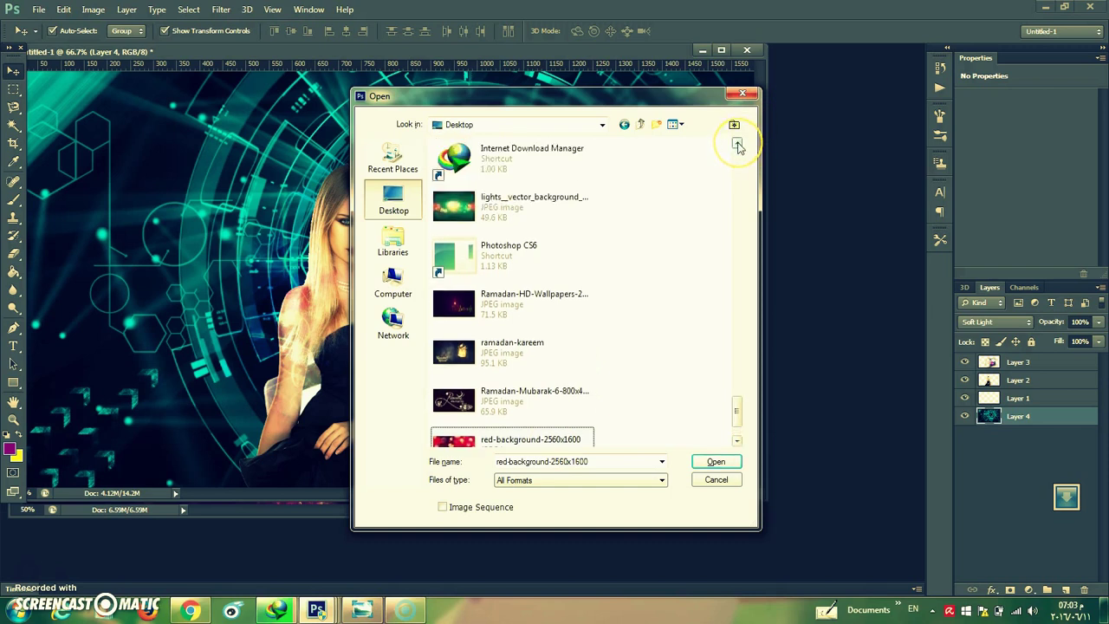
{"action": "left_click", "coordinate": [737, 144]}
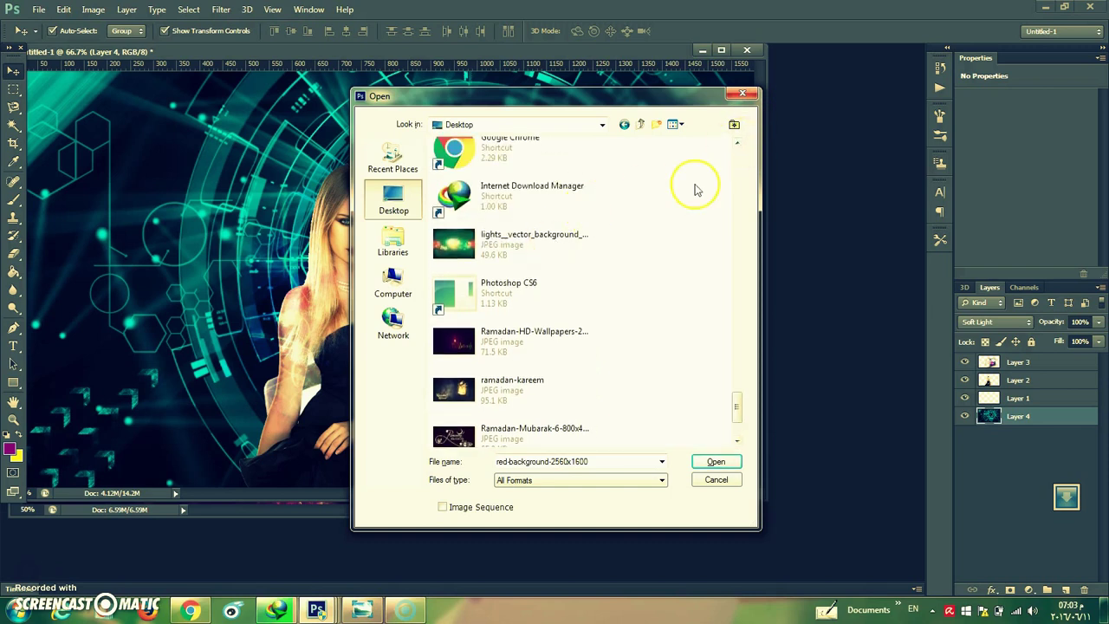
{"action": "left_click", "coordinate": [717, 463]}
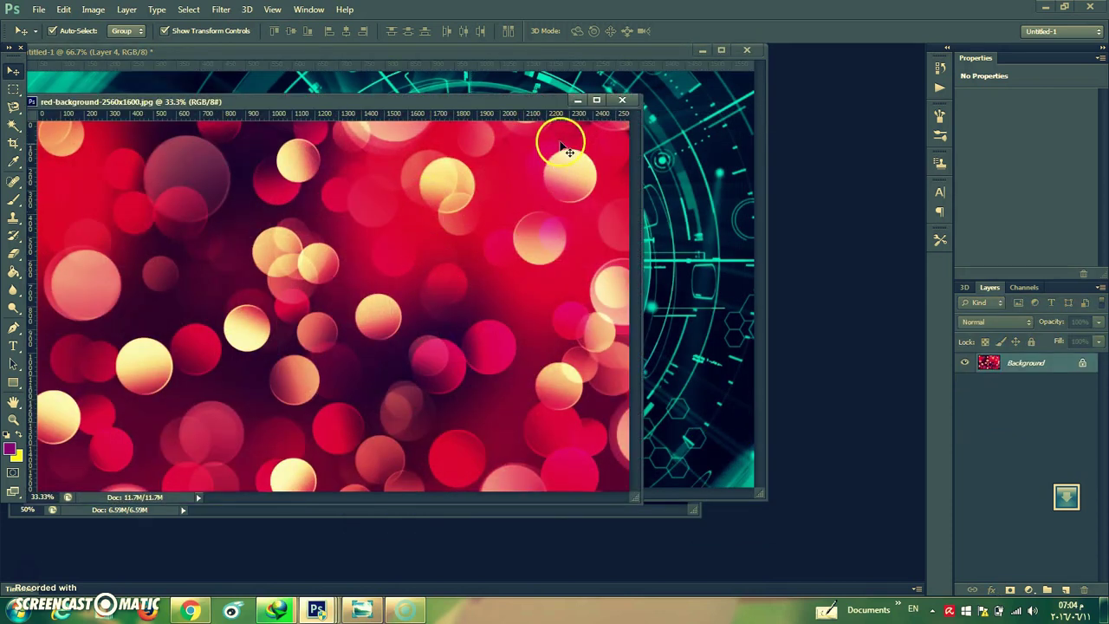
Open the 1440x900-purple-web-solid image, copy it into Untitled-1 and move its layer beneath Layer 4
{"action": "key", "text": "ctrl+o"}
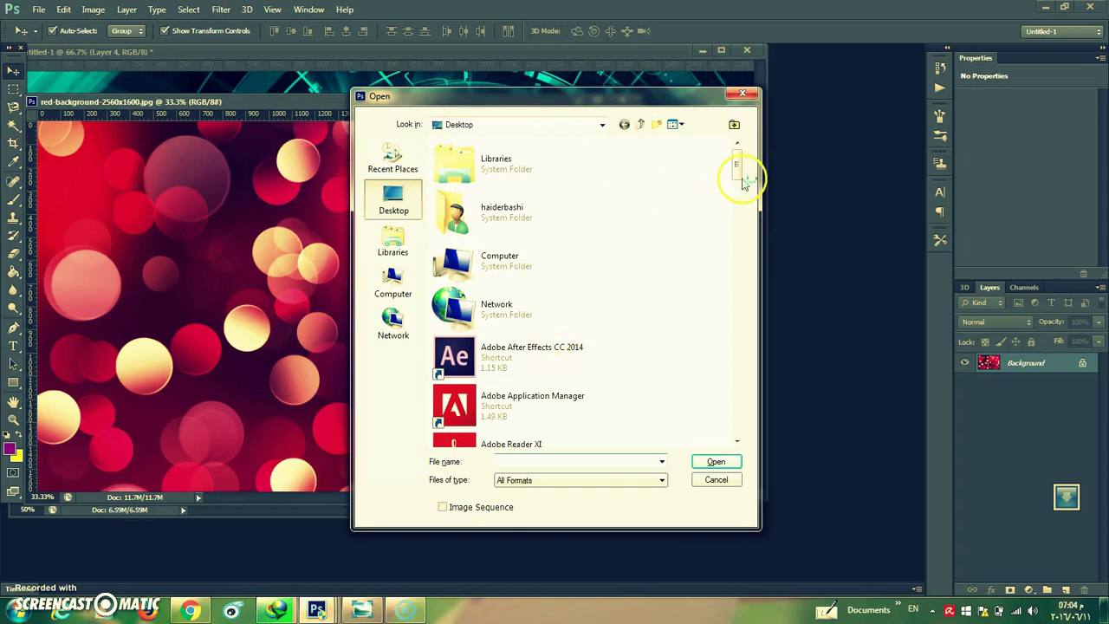
{"action": "left_click_drag", "start_coordinate": [738, 162], "coordinate": [737, 369]}
{"action": "left_click", "coordinate": [498, 219]}
{"action": "double_click", "coordinate": [513, 220]}
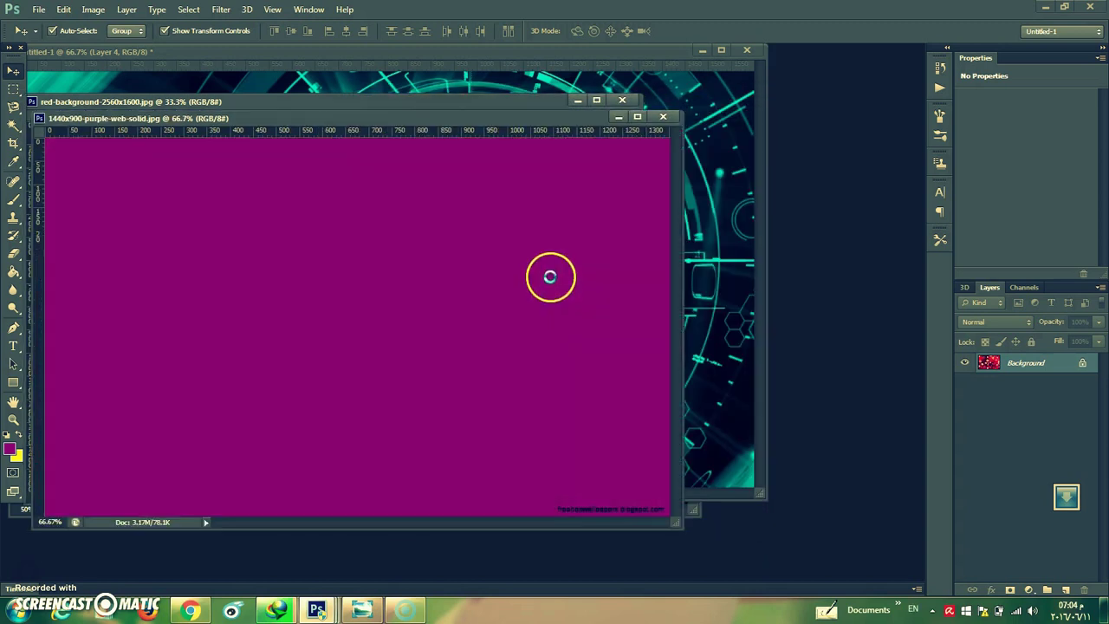
{"action": "left_click_drag", "start_coordinate": [476, 165], "coordinate": [716, 250]}
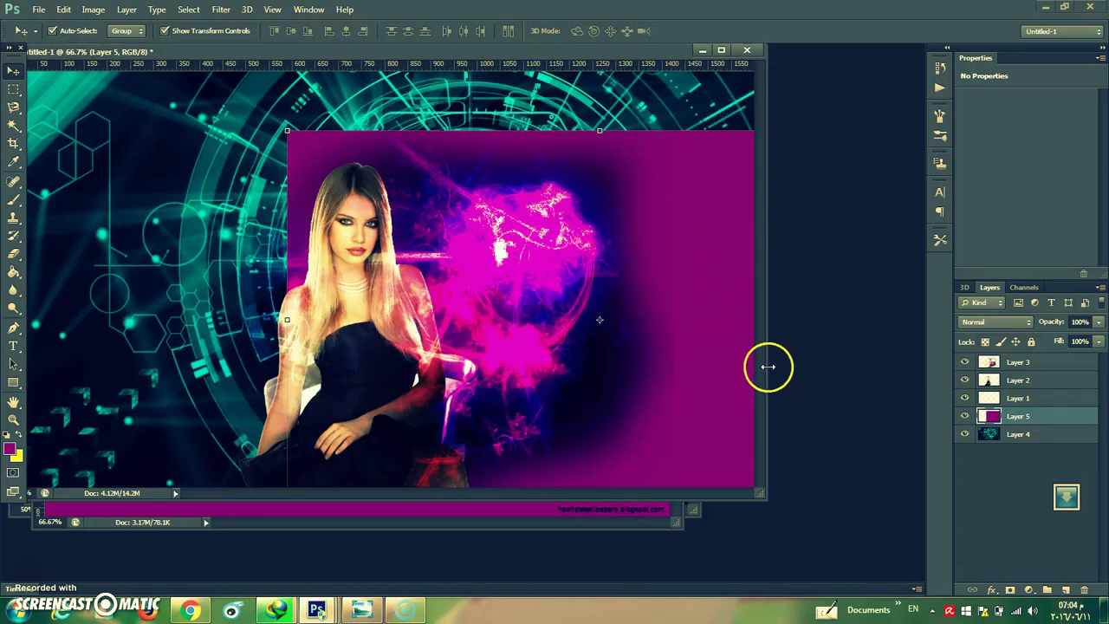
{"action": "left_click_drag", "start_coordinate": [1019, 420], "coordinate": [1017, 462]}
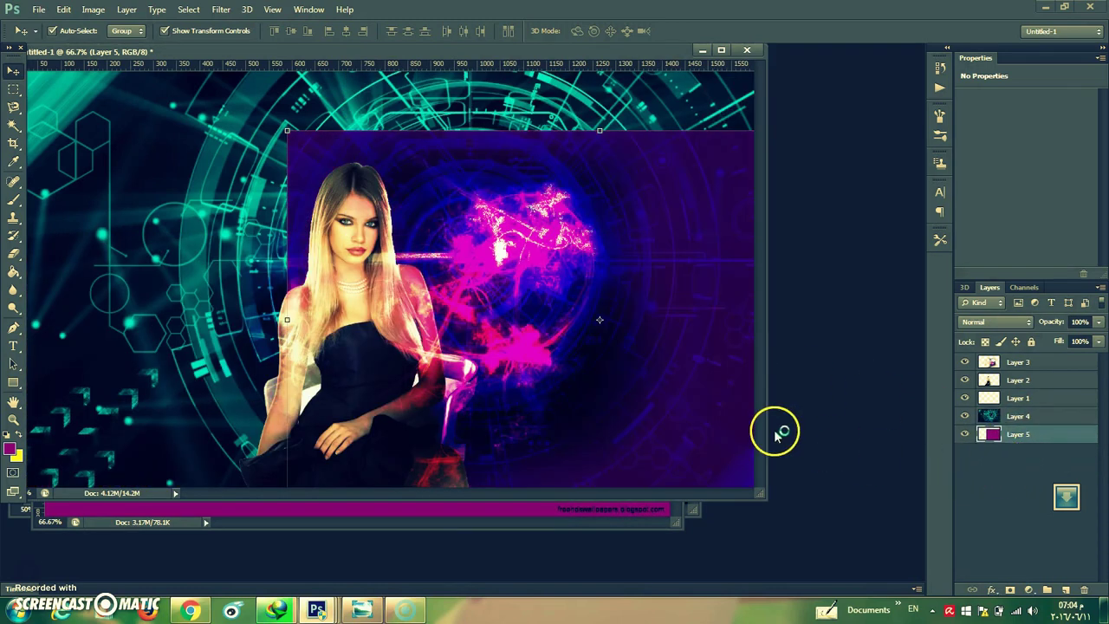
Reposition the teal circle layer so that its rings are roughly centred behind the woman
{"action": "left_click_drag", "start_coordinate": [724, 435], "coordinate": [630, 321]}
{"action": "left_click", "coordinate": [629, 208]}
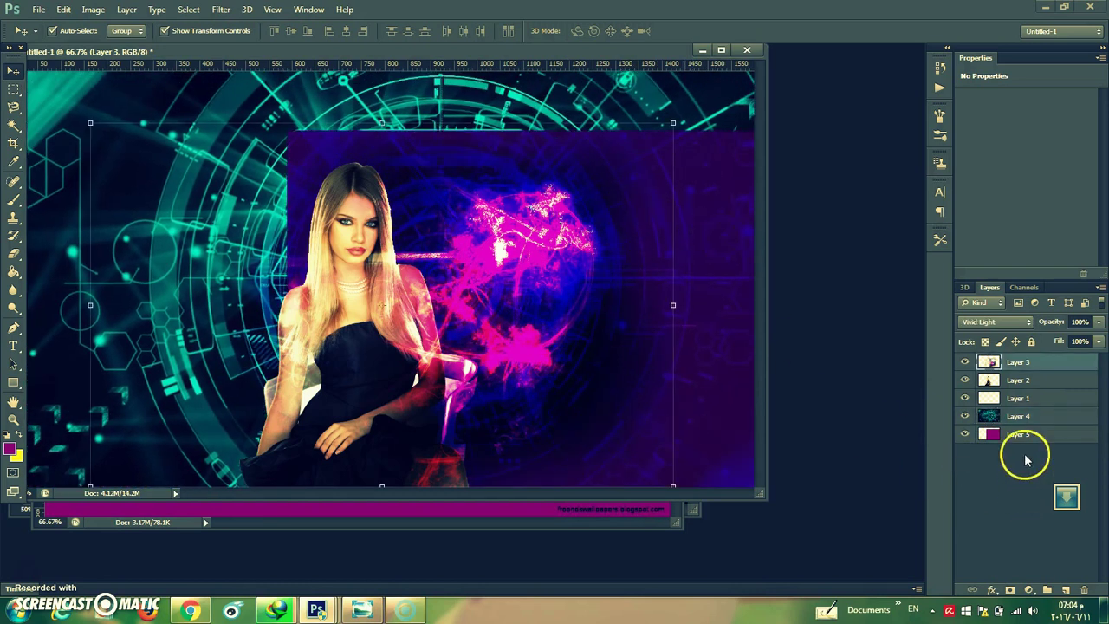
{"action": "left_click", "coordinate": [1005, 437]}
{"action": "left_click_drag", "start_coordinate": [578, 352], "coordinate": [544, 240]}
{"action": "left_click", "coordinate": [605, 156]}
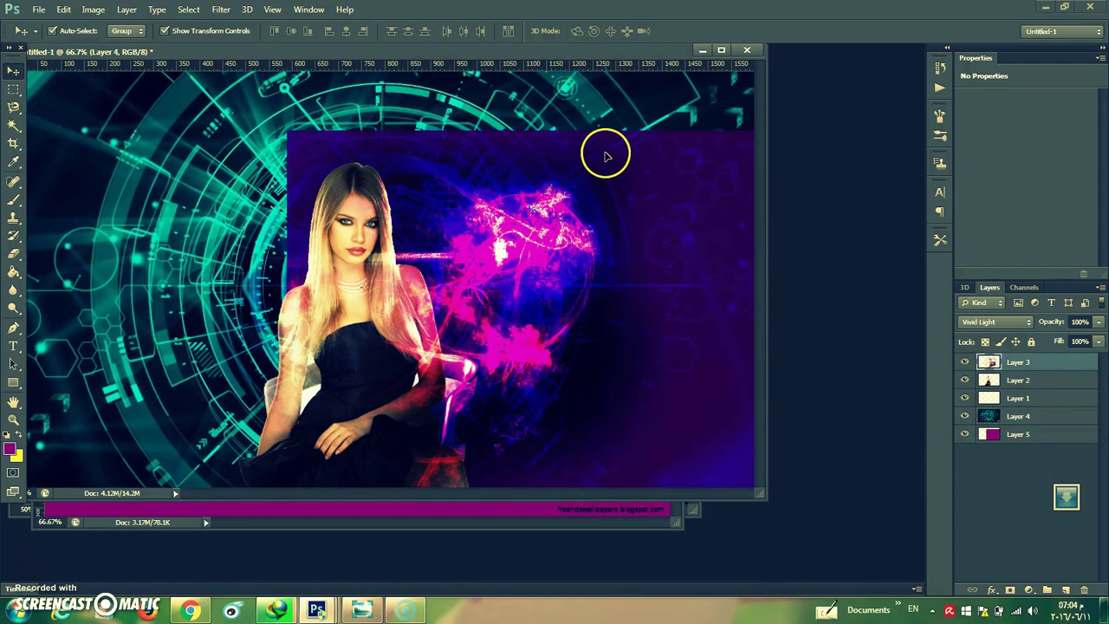
{"action": "left_click", "coordinate": [721, 145]}
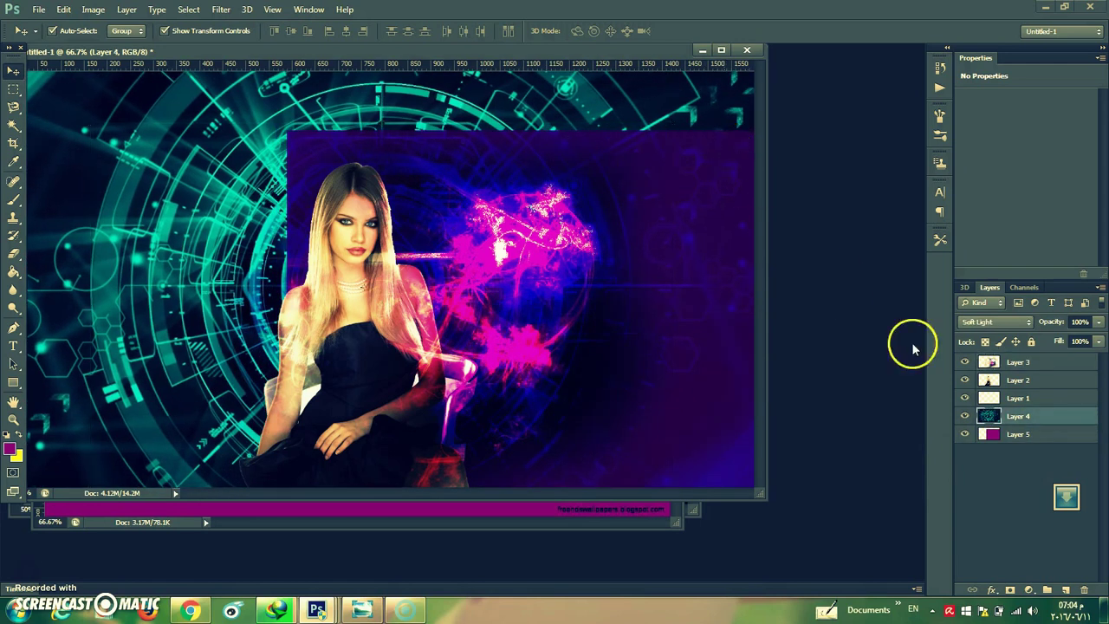
{"action": "left_click", "coordinate": [1020, 436]}
{"action": "left_click_drag", "start_coordinate": [693, 343], "coordinate": [674, 373]}
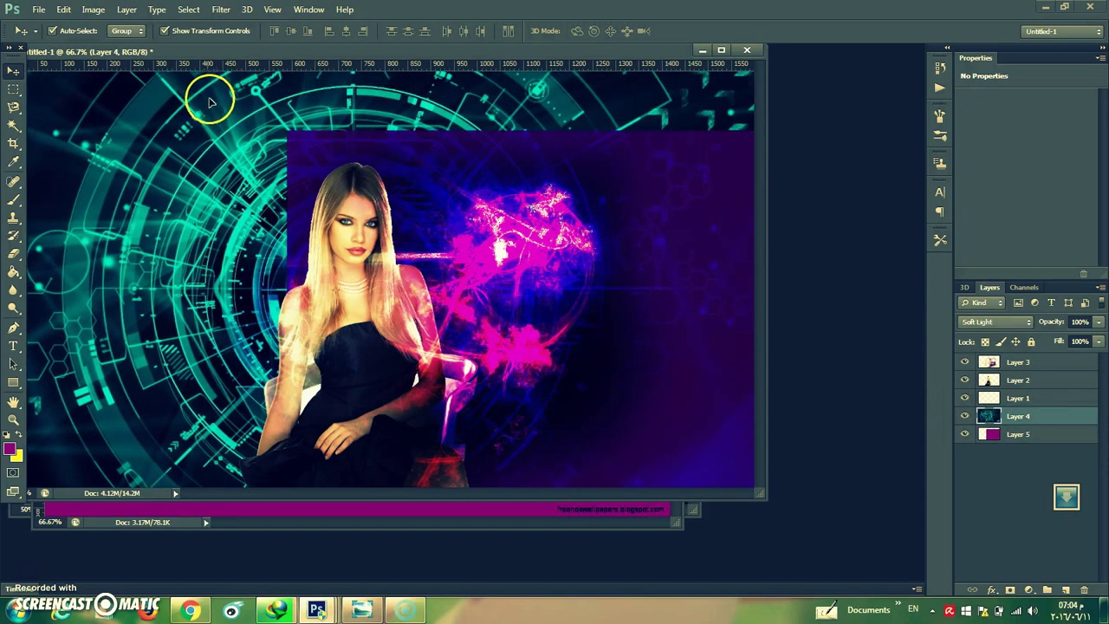
{"action": "left_click_drag", "start_coordinate": [270, 137], "coordinate": [280, 141]}
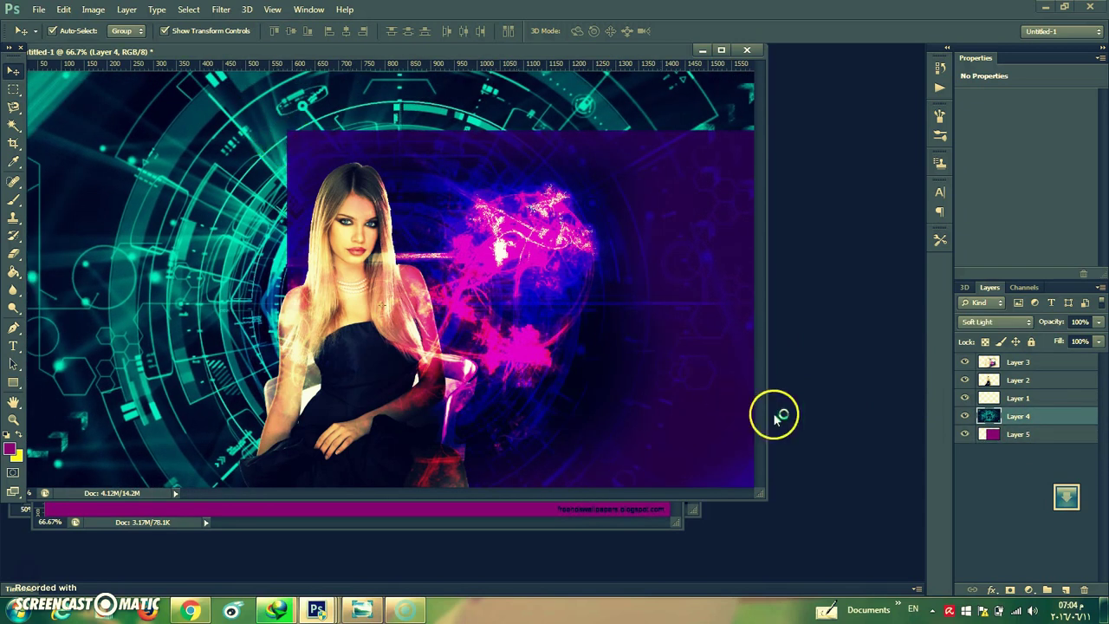
Place the purple Layer 5 above Layer 4, align it to the canvas's upper-left corner and scale it to about 130% to cover the canvas
{"action": "left_click_drag", "start_coordinate": [986, 417], "coordinate": [992, 445]}
{"action": "left_click_drag", "start_coordinate": [485, 329], "coordinate": [389, 309]}
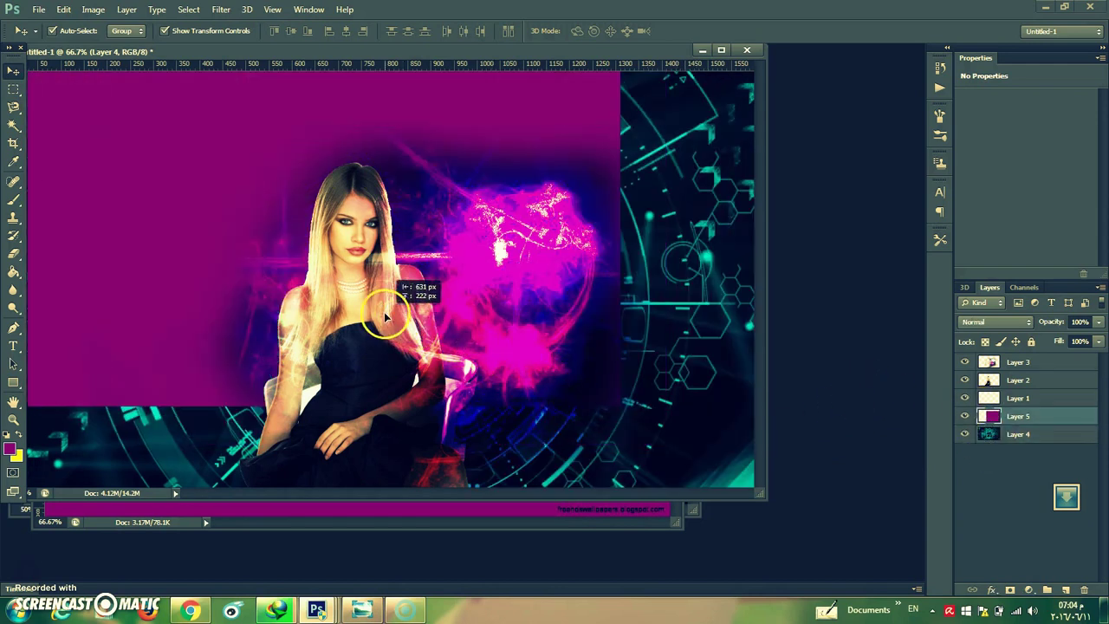
{"action": "left_click_drag", "start_coordinate": [629, 413], "coordinate": [789, 572]}
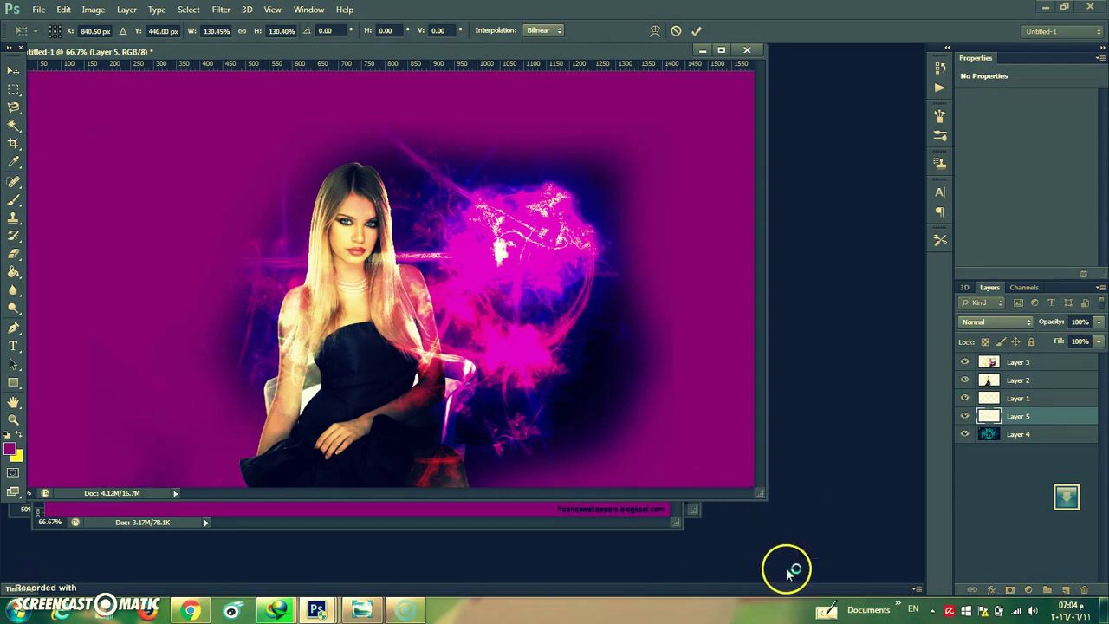
{"action": "key", "text": "Return"}
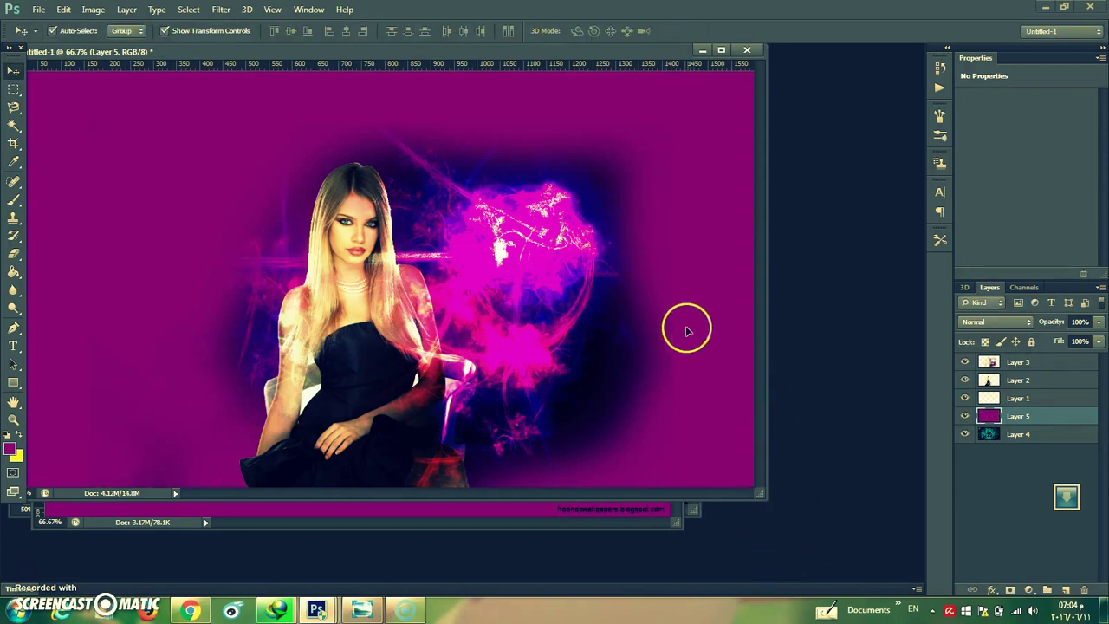
Move the teal circle layer above the purple Layer 5 and set its blend mode to Screen
{"action": "left_click", "coordinate": [989, 437]}
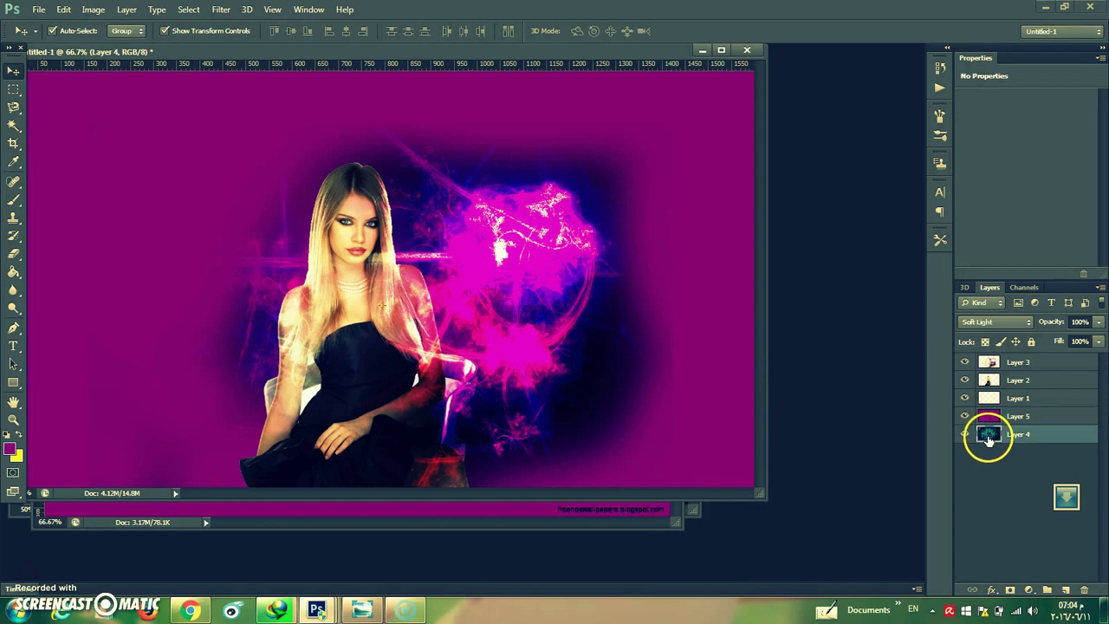
{"action": "mouse_move", "coordinate": [990, 436]}
{"action": "left_mouse_down"}
{"action": "mouse_move", "coordinate": [992, 405]}
{"action": "mouse_move", "coordinate": [992, 416]}
{"action": "left_mouse_up"}
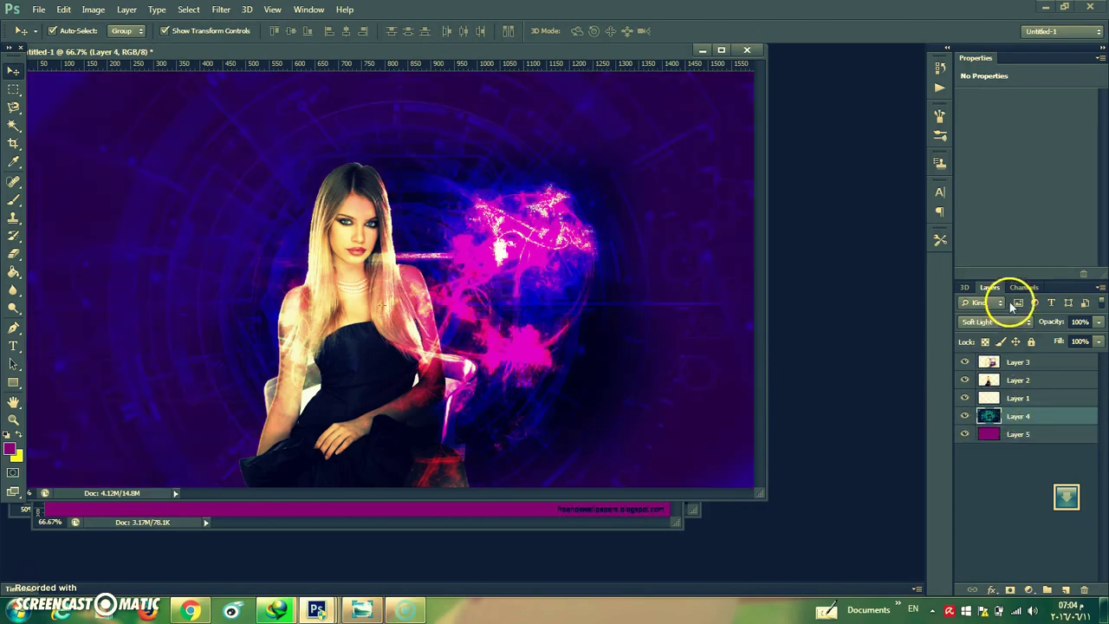
{"action": "left_click", "coordinate": [1004, 330]}
{"action": "left_click", "coordinate": [988, 75]}
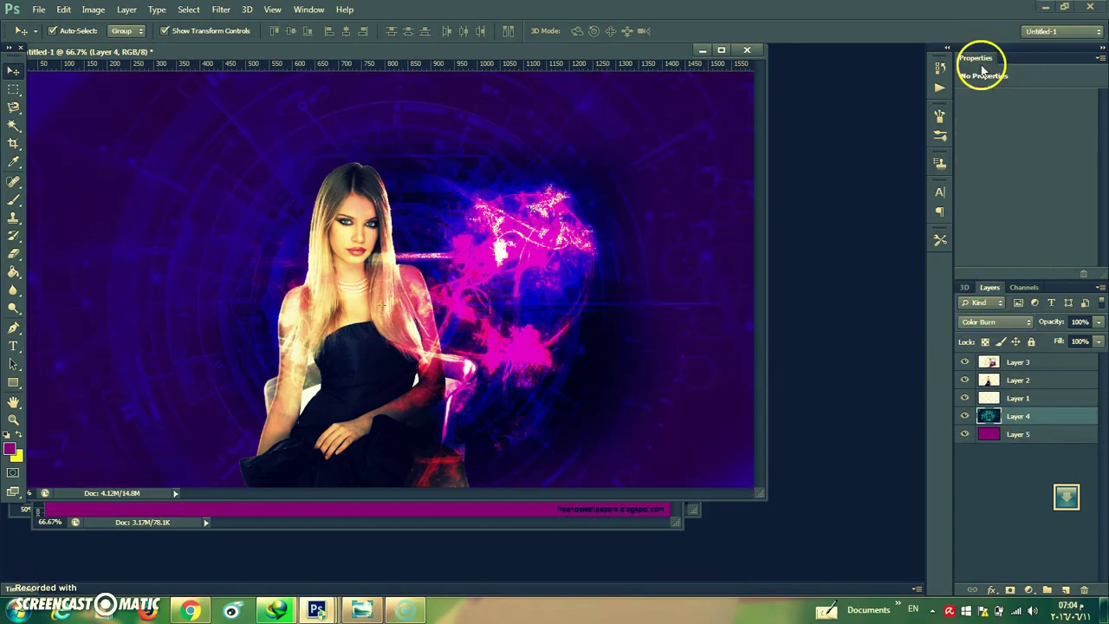
{"action": "key", "text": "shift+plus"}
{"action": "key", "text": "shift+plus"}
{"action": "key", "text": "shift+plus"}
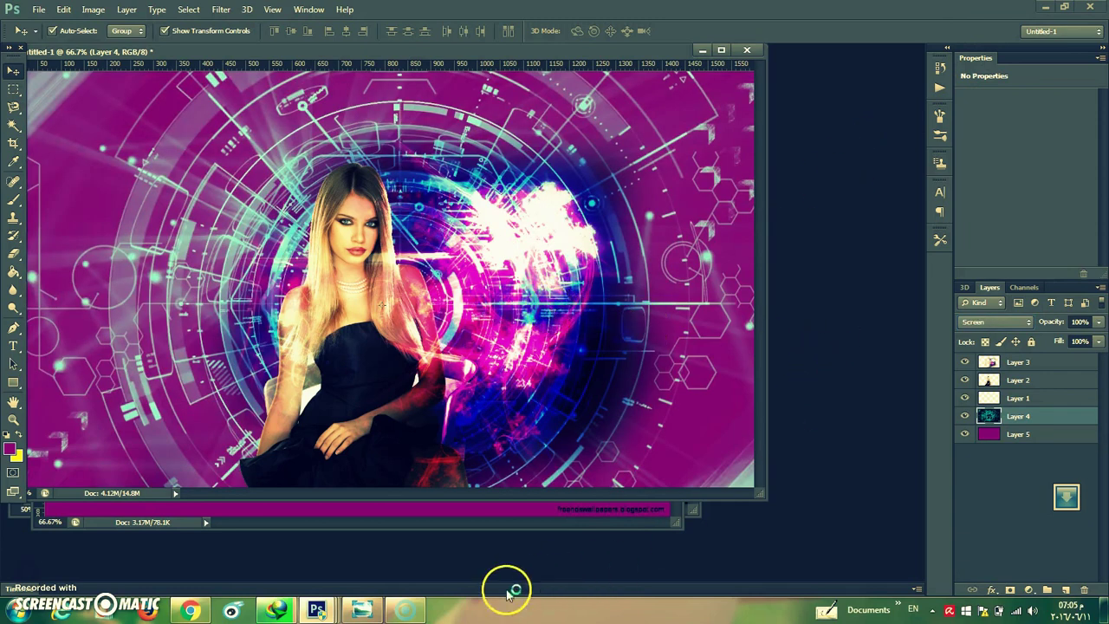
Close the purple, 3238087 and light-effects images, and dock Untitled-1 in the workspace alongside the red background
{"action": "left_click", "coordinate": [507, 513]}
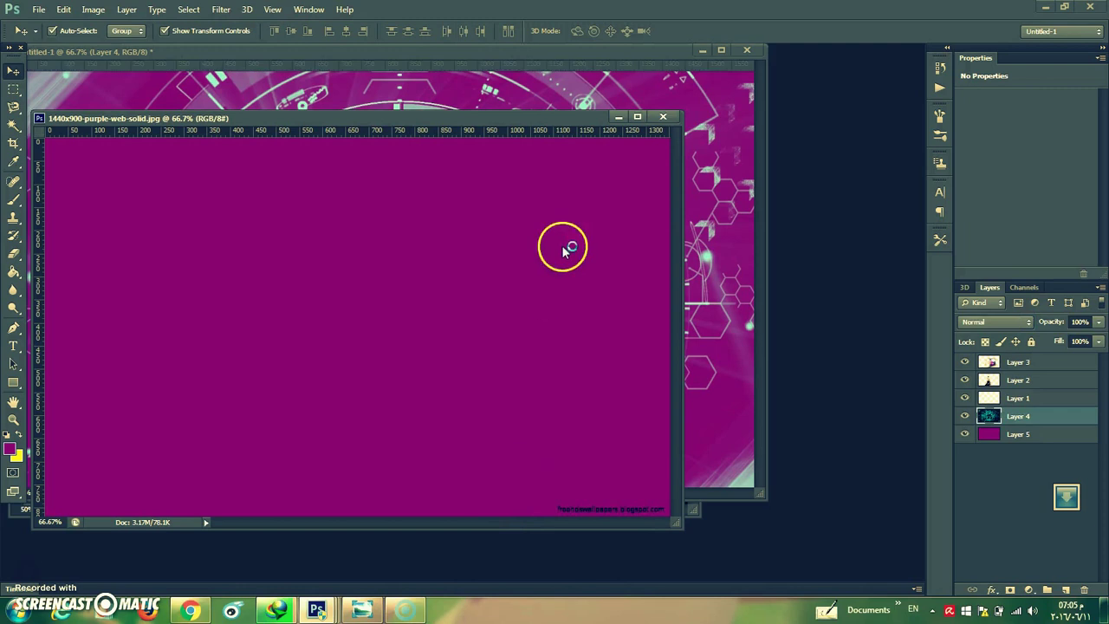
{"action": "left_click", "coordinate": [660, 117]}
{"action": "left_click_drag", "start_coordinate": [448, 49], "coordinate": [136, 203]}
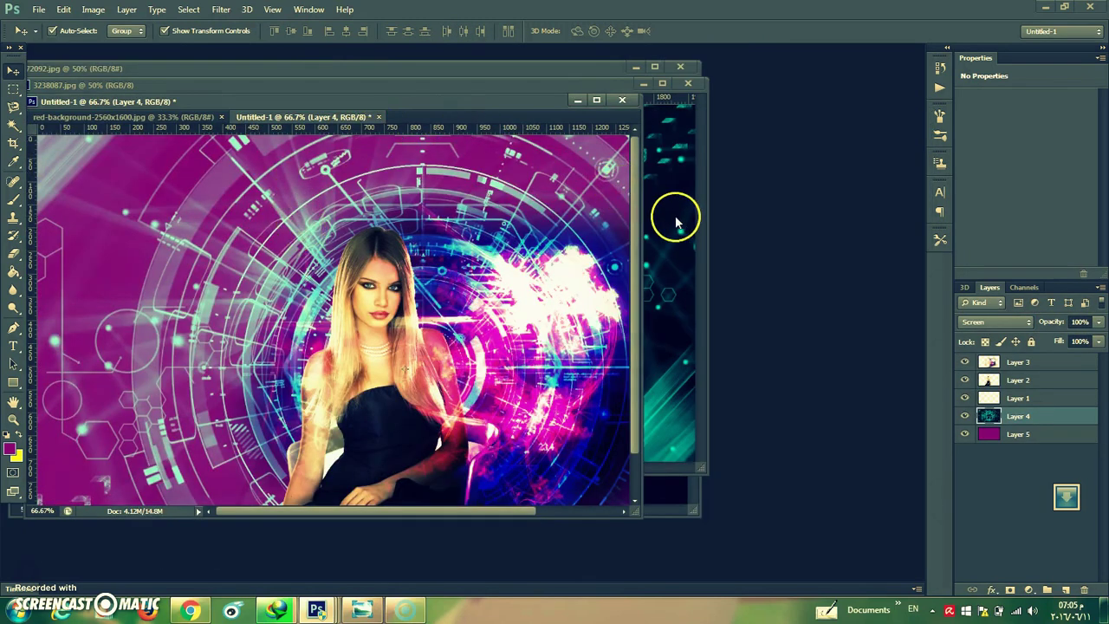
{"action": "left_click", "coordinate": [667, 215]}
{"action": "left_click", "coordinate": [688, 82]}
{"action": "left_click", "coordinate": [588, 69]}
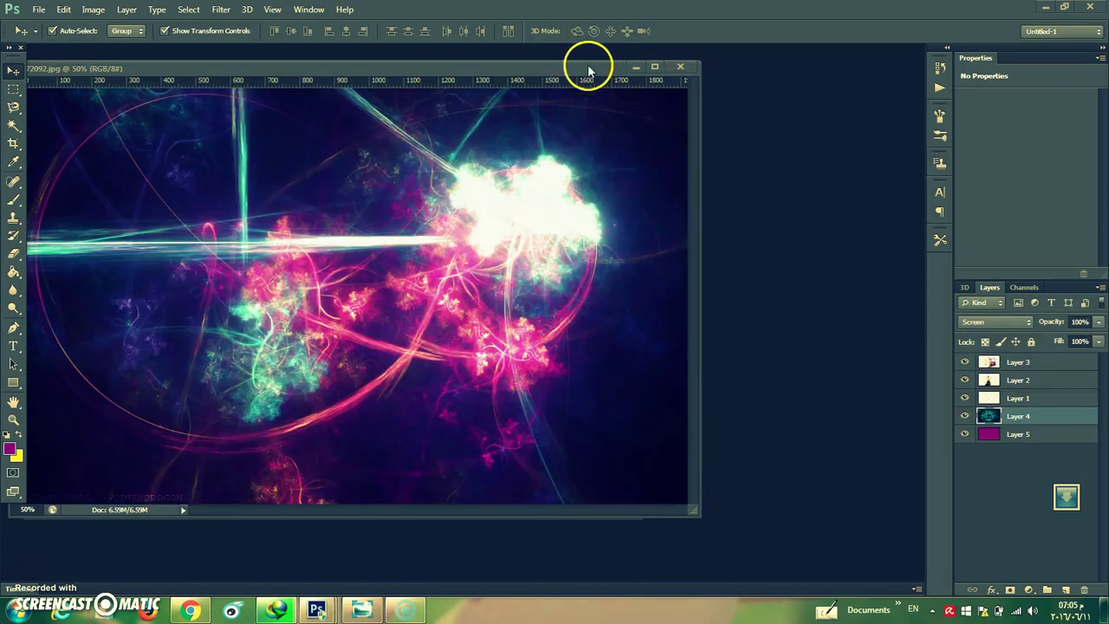
{"action": "left_click", "coordinate": [678, 68]}
{"action": "left_click_drag", "start_coordinate": [475, 115], "coordinate": [621, 55]}
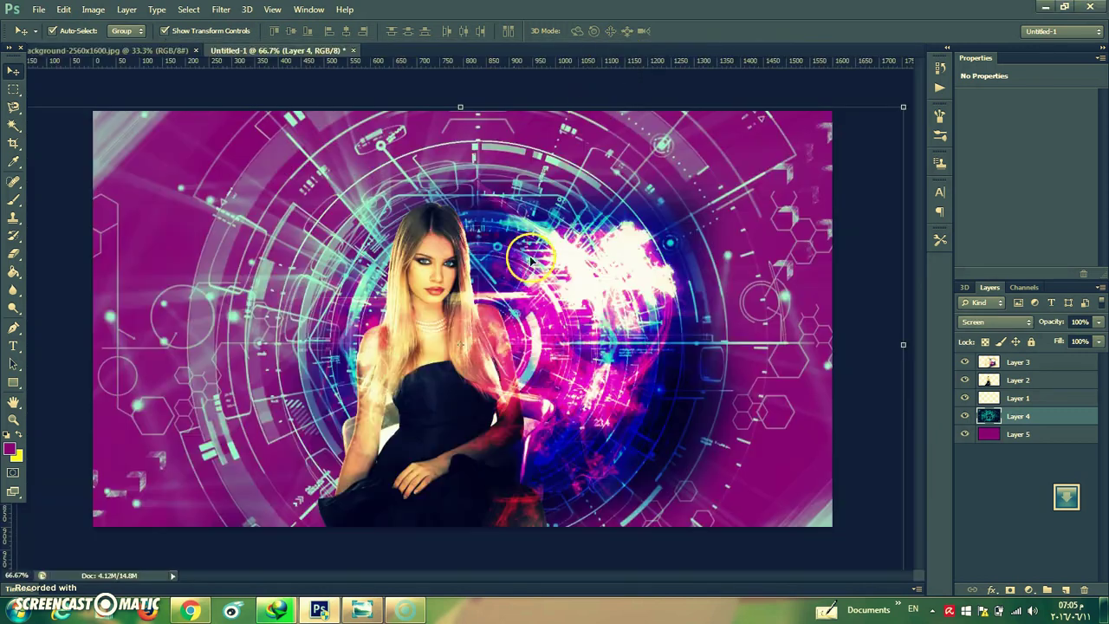
Shift the light-effects layer further to the woman's side and enlarge it to about 112% wide and 116% high
{"action": "left_click_drag", "start_coordinate": [585, 422], "coordinate": [681, 437]}
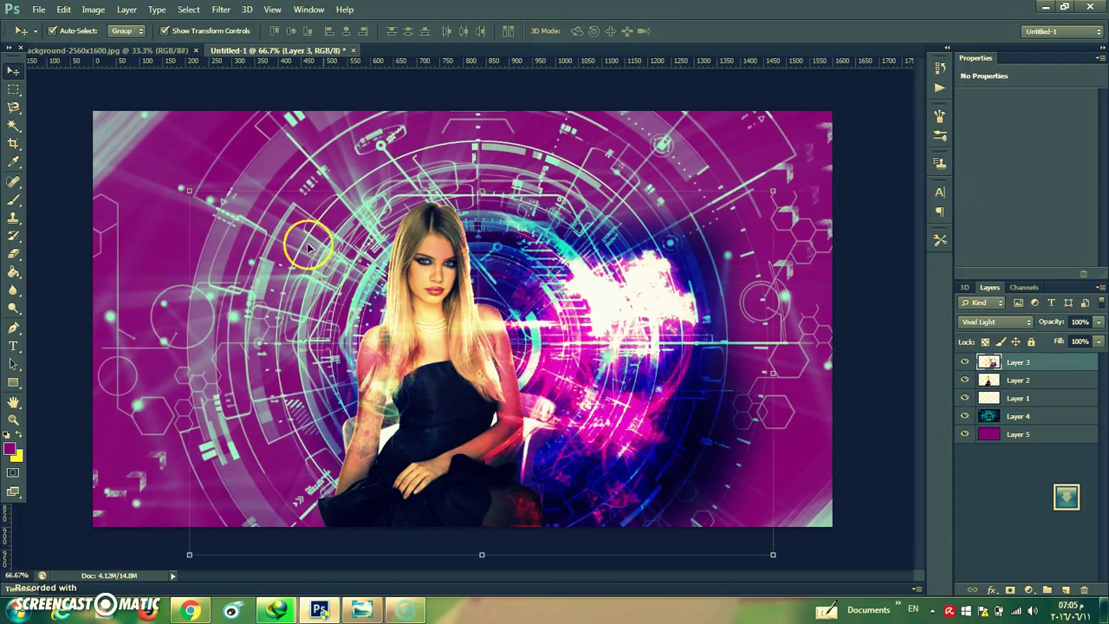
{"action": "left_click_drag", "start_coordinate": [189, 192], "coordinate": [113, 141]}
{"action": "left_click_drag", "start_coordinate": [475, 286], "coordinate": [637, 300]}
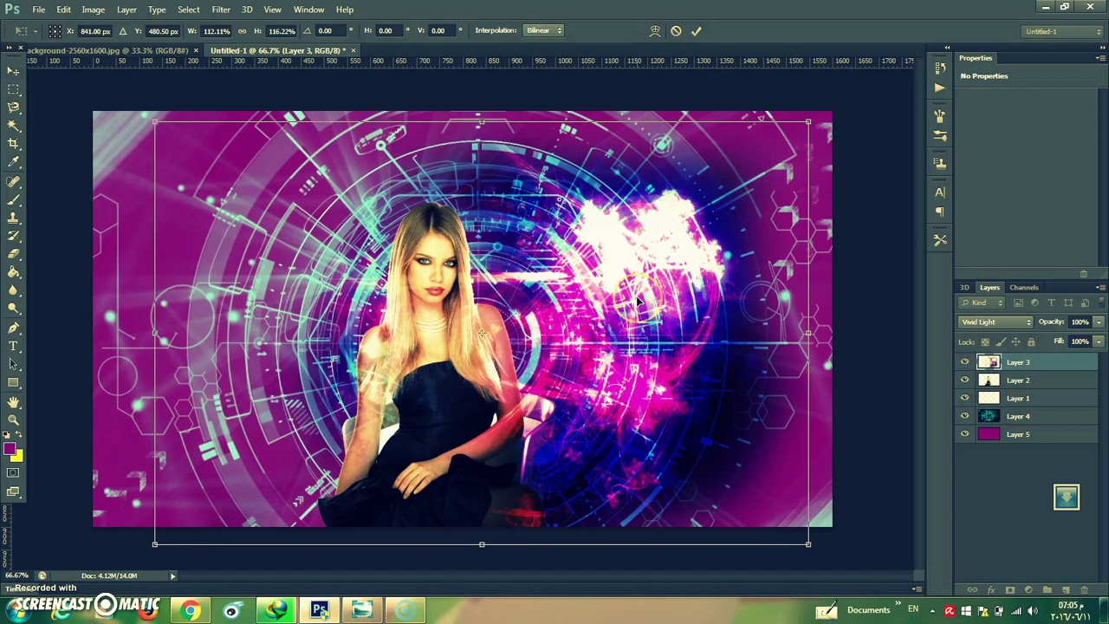
{"action": "key", "text": "Return"}
Copy the red-background-2560x1600 image into Untitled-1 as the top layer, covering the whole canvas
{"action": "left_click", "coordinate": [245, 80]}
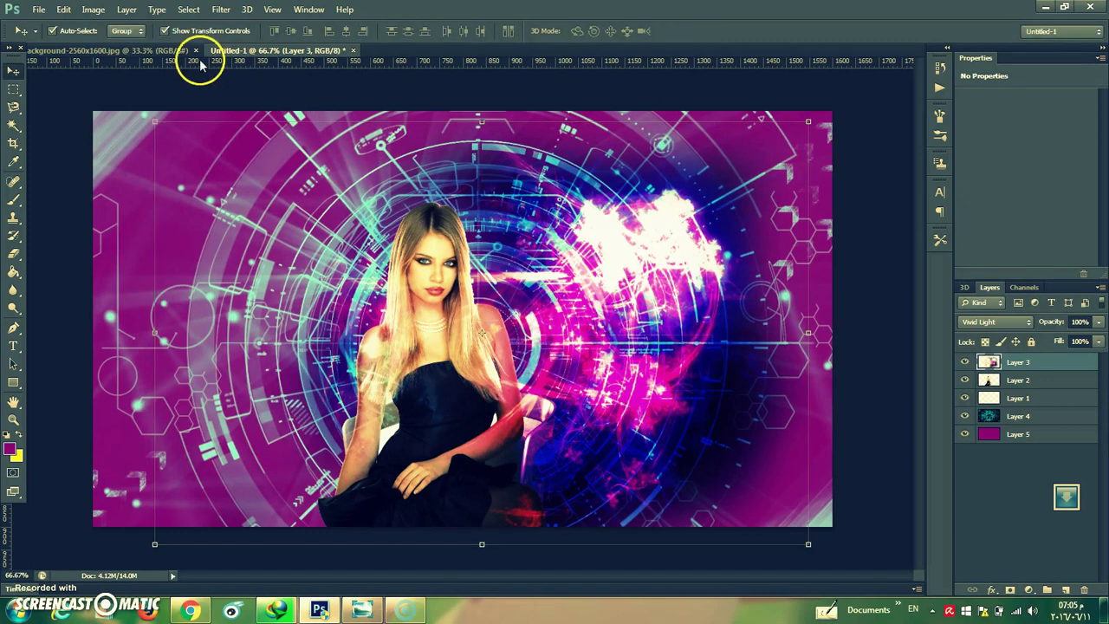
{"action": "left_click", "coordinate": [129, 49]}
{"action": "left_click_drag", "start_coordinate": [371, 209], "coordinate": [458, 372]}
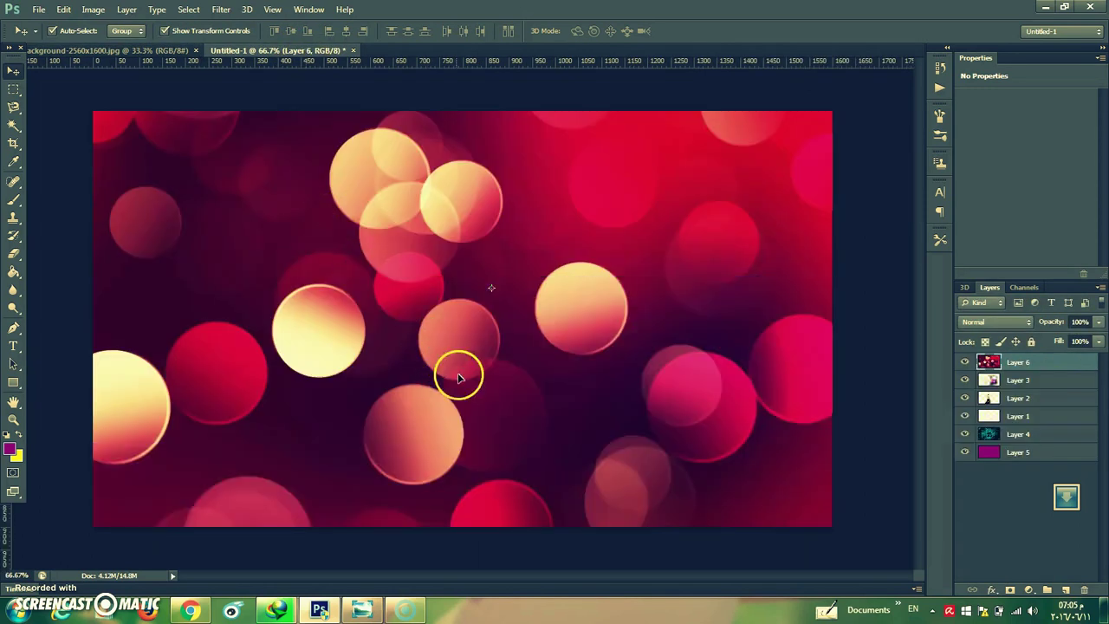
Cycle through blend modes for the red bokeh layer, settle on Lighten and deselect the layer
{"action": "left_click", "coordinate": [1002, 322]}
{"action": "left_click", "coordinate": [970, 39]}
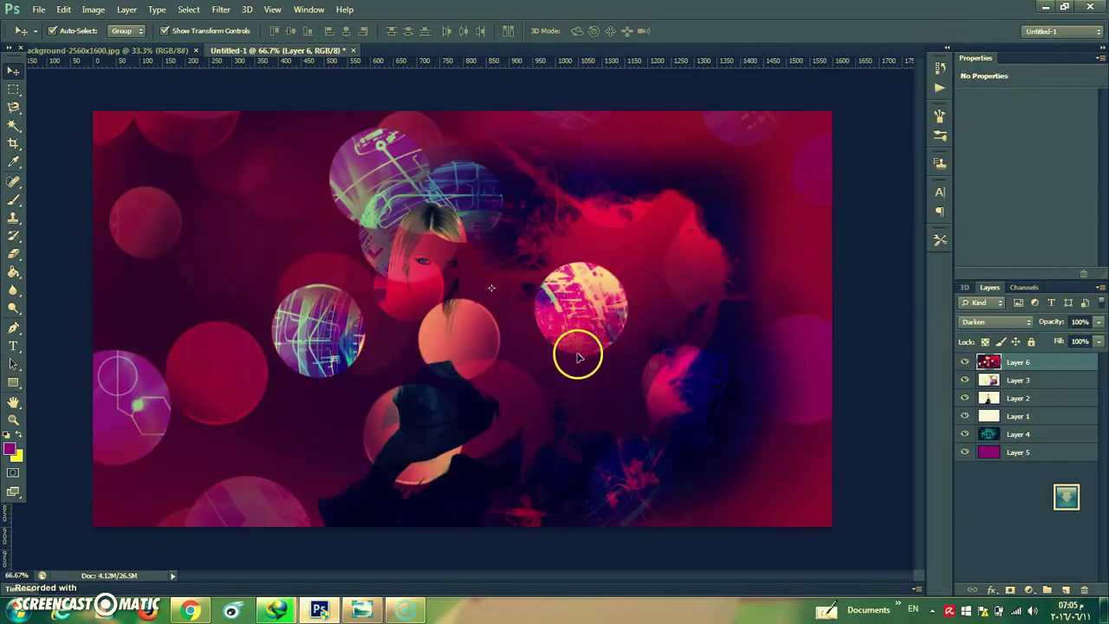
{"action": "key", "text": "shift+plus"}
{"action": "key", "text": "shift+plus"}
{"action": "key", "text": "shift+plus"}
{"action": "key", "text": "shift+plus"}
{"action": "key", "text": "shift+plus"}
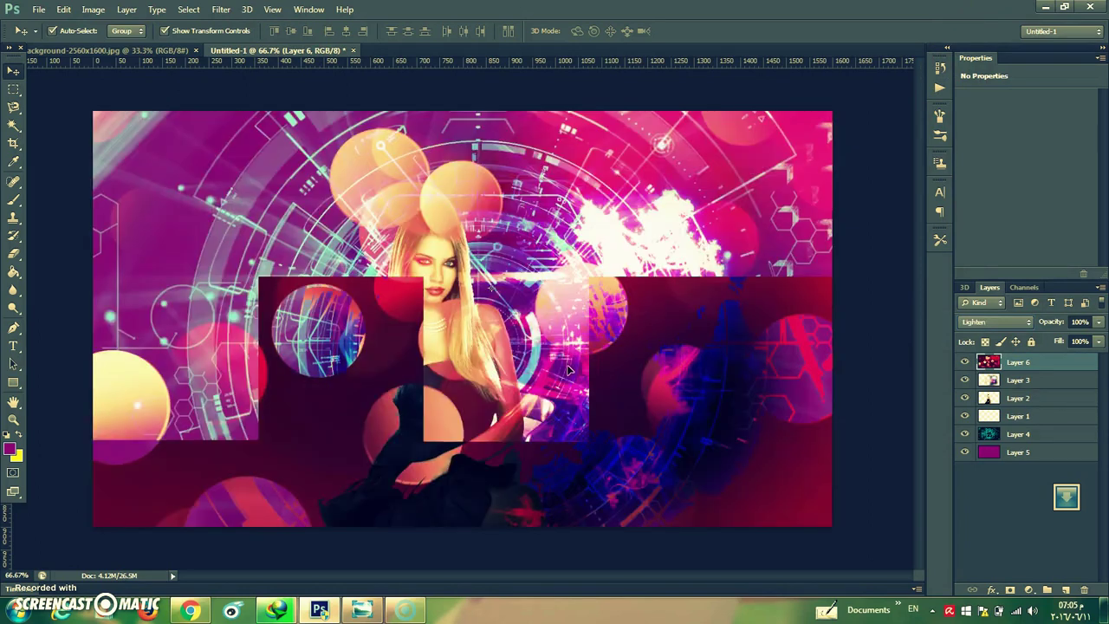
{"action": "key", "text": "shift+plus"}
{"action": "key", "text": "shift+minus"}
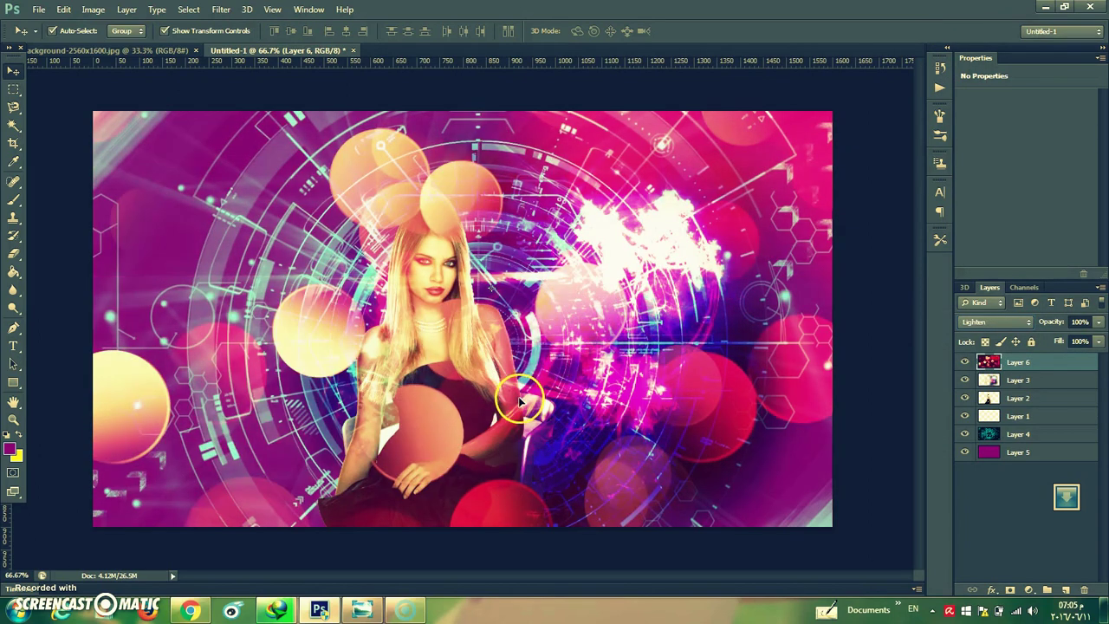
{"action": "left_click", "coordinate": [54, 190]}
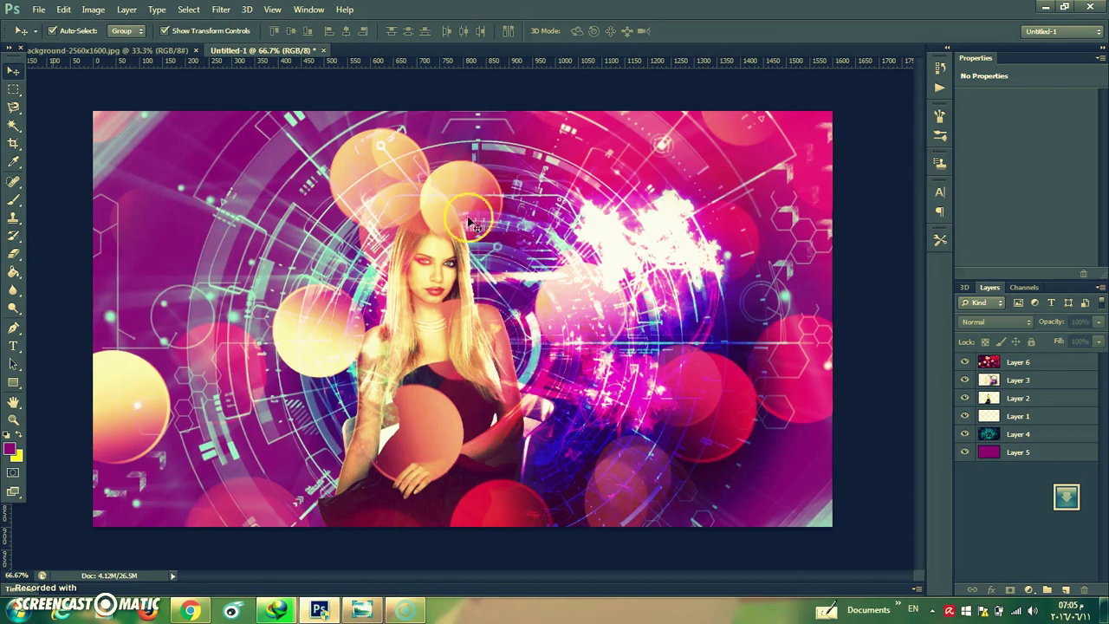
Add the white text "GIRL" in 72 pt Bebas Neue beside the woman's arm
{"action": "left_click", "coordinate": [15, 347]}
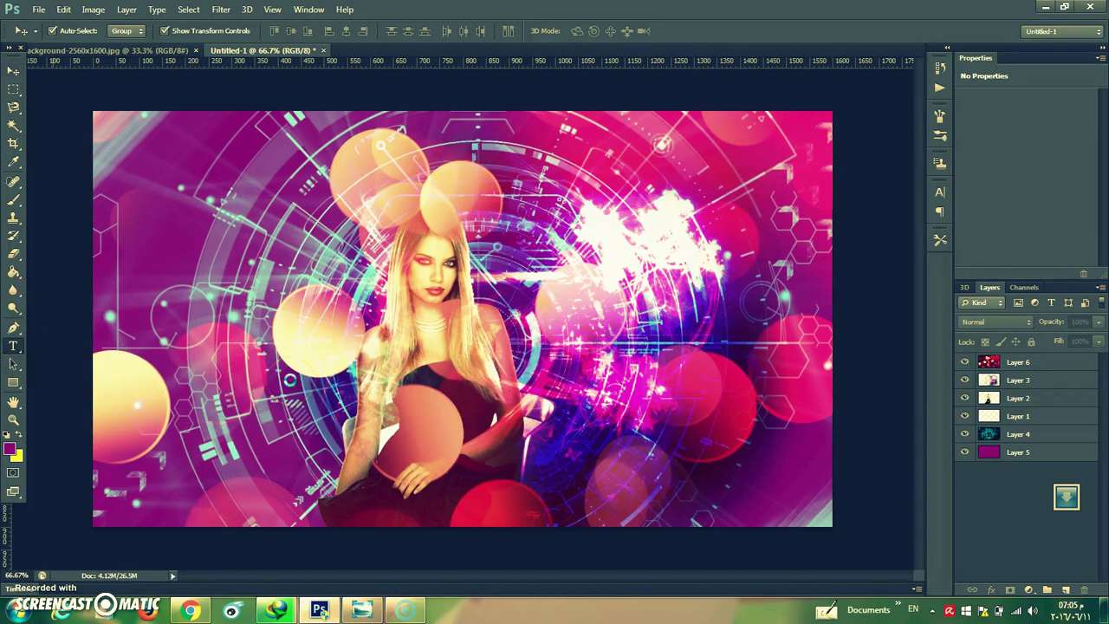
{"action": "left_click", "coordinate": [299, 400]}
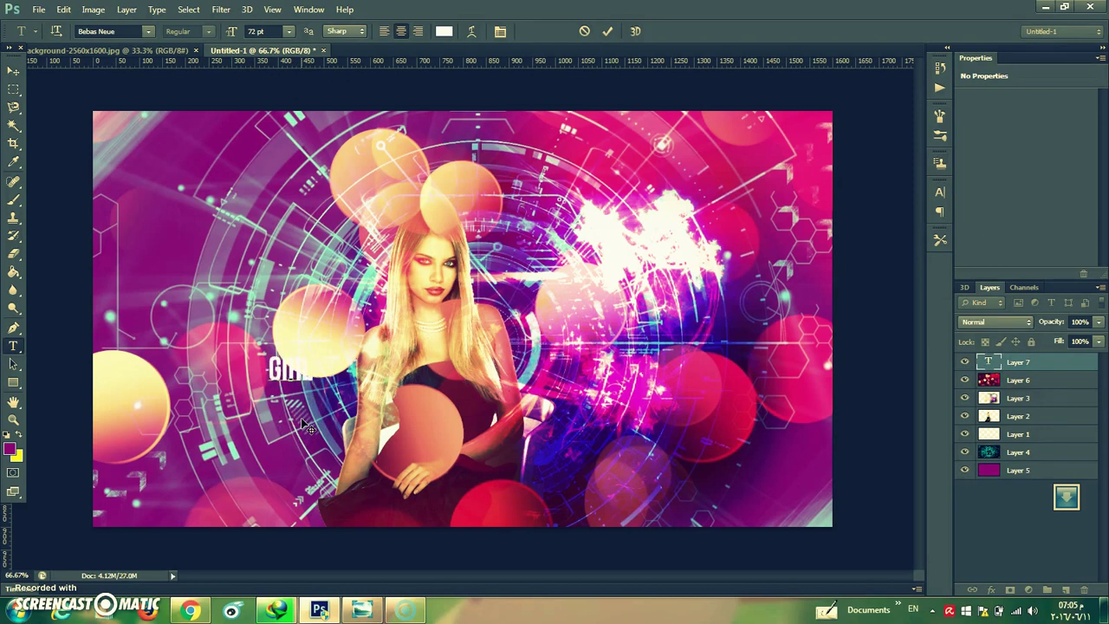
{"action": "type", "text": "GIRL"}
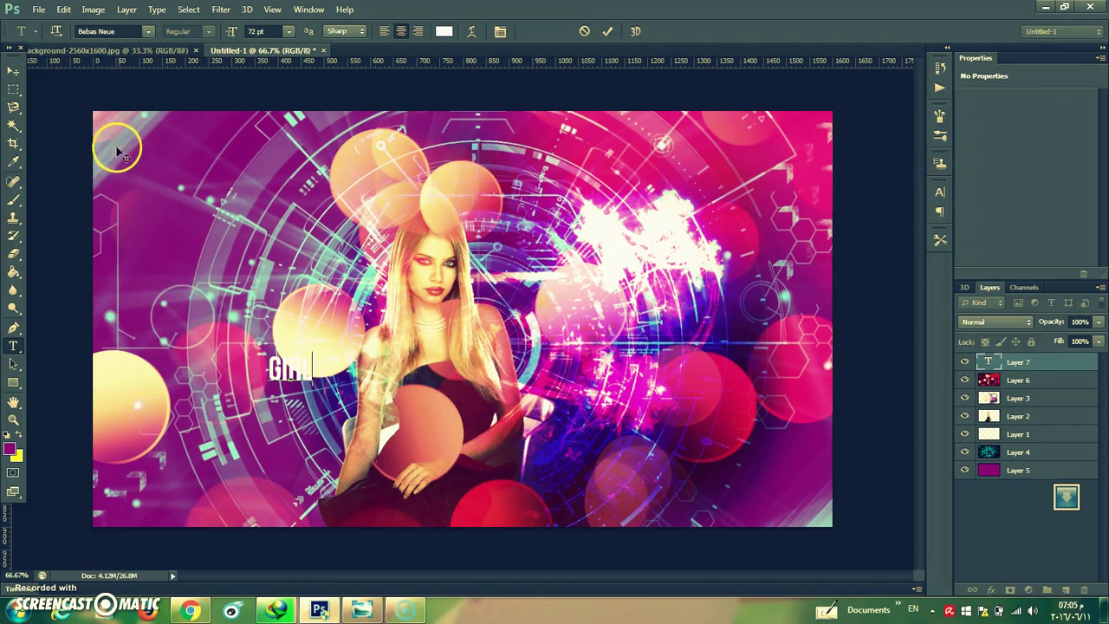
Enlarge the GIRL text so that it fills the lower-left area of the canvas beside the woman
{"action": "left_click", "coordinate": [13, 69]}
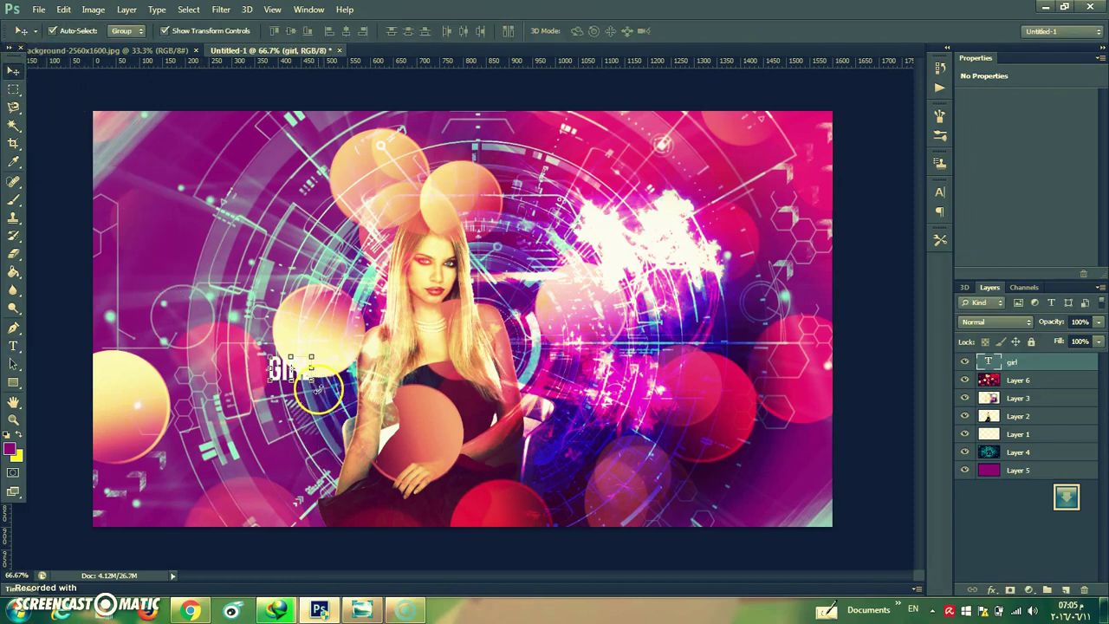
{"action": "left_click_drag", "start_coordinate": [311, 381], "coordinate": [336, 499]}
{"action": "key", "text": "Return"}
{"action": "left_click", "coordinate": [276, 286]}
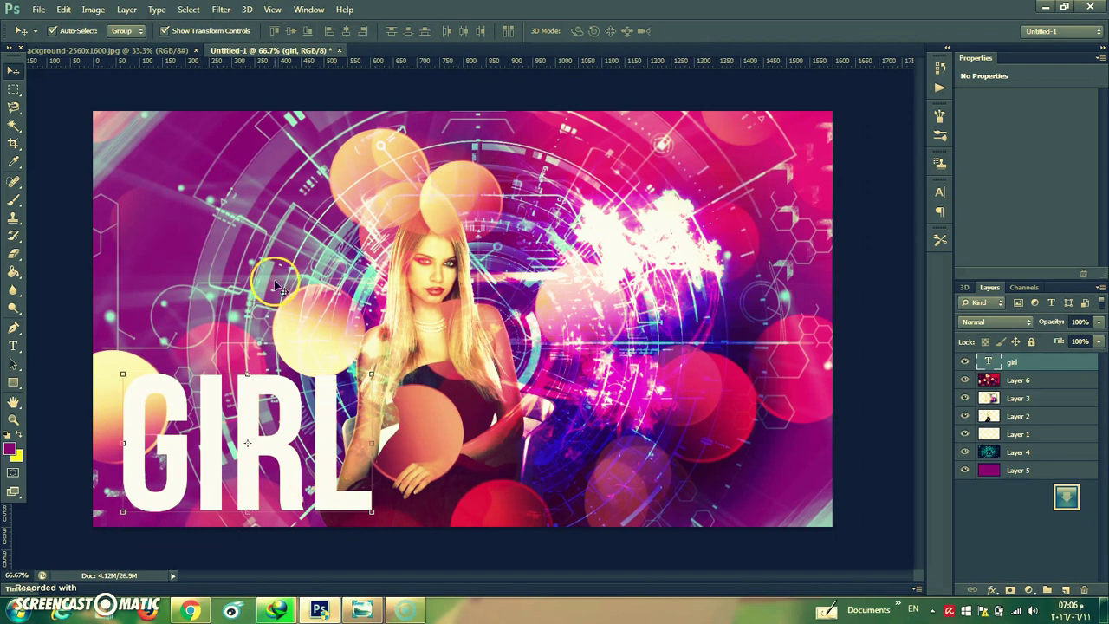